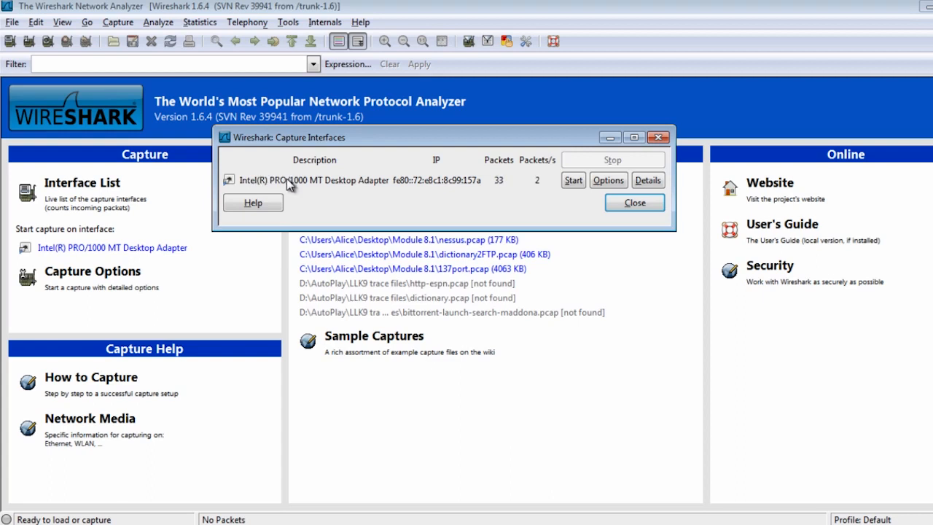
Open the capture options for the Intel(R) PRO/1000 MT Desktop Adapter and review its interface location and link-layer header type choices.
{"action": "left_click", "coordinate": [609, 176]}
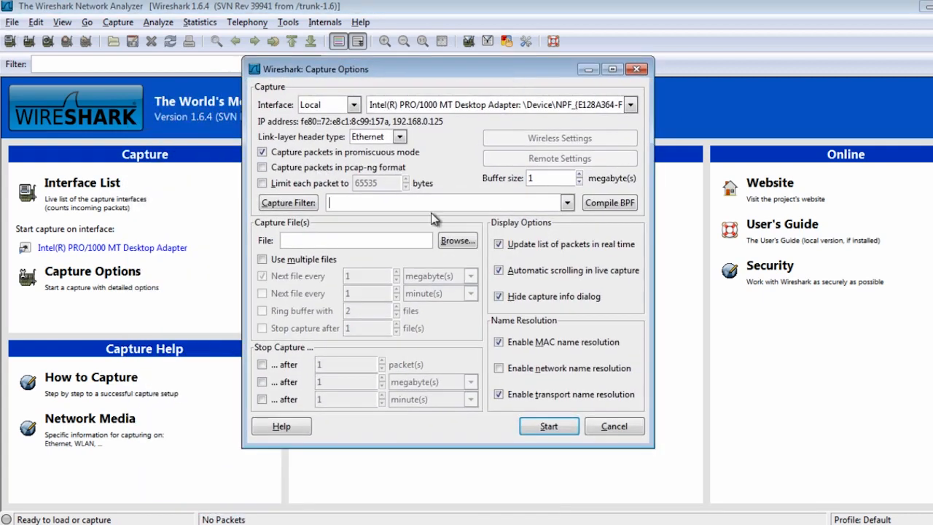
{"action": "left_click", "coordinate": [354, 106]}
{"action": "left_click", "coordinate": [354, 106]}
{"action": "left_click", "coordinate": [354, 106]}
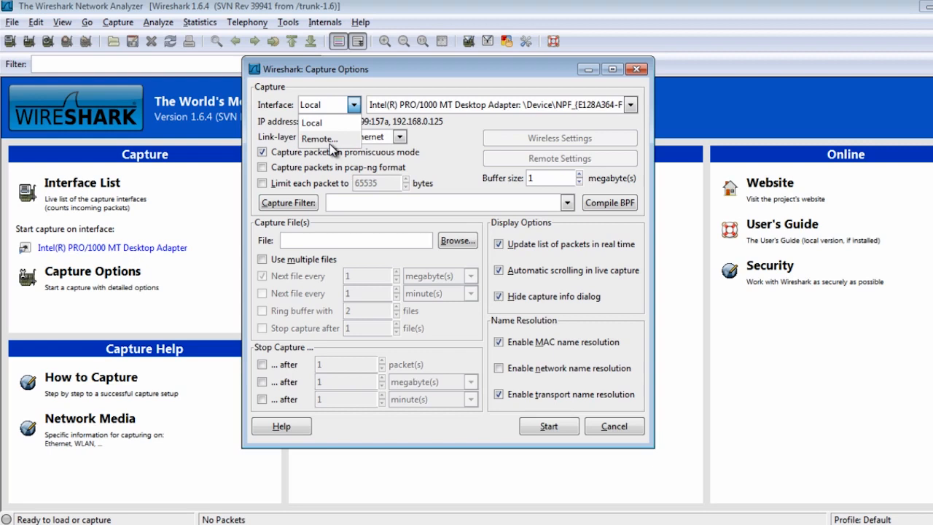
{"action": "left_click", "coordinate": [392, 86]}
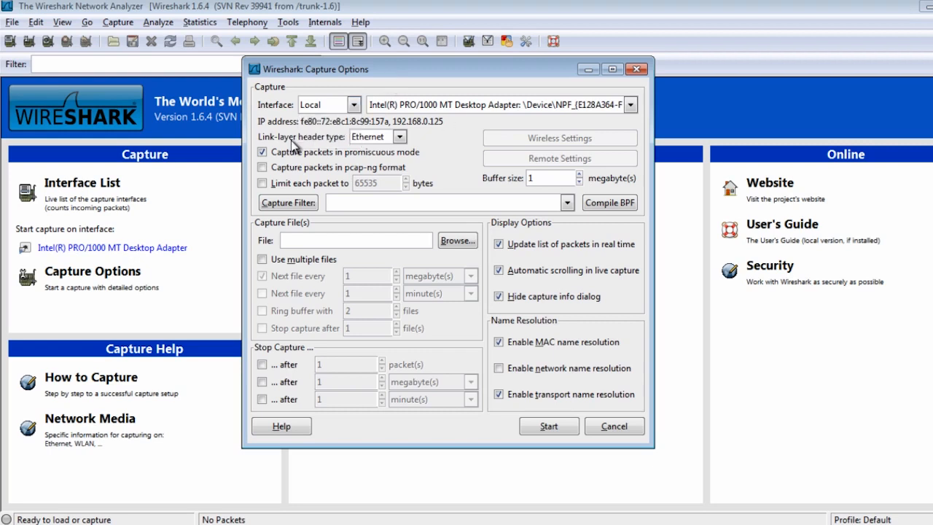
{"action": "left_click", "coordinate": [383, 138]}
{"action": "left_click", "coordinate": [384, 138]}
{"action": "mouse_move", "coordinate": [331, 160]}
{"action": "mouse_move", "coordinate": [312, 266]}
{"action": "left_click_drag", "start_coordinate": [553, 71], "coordinate": [540, 75]}
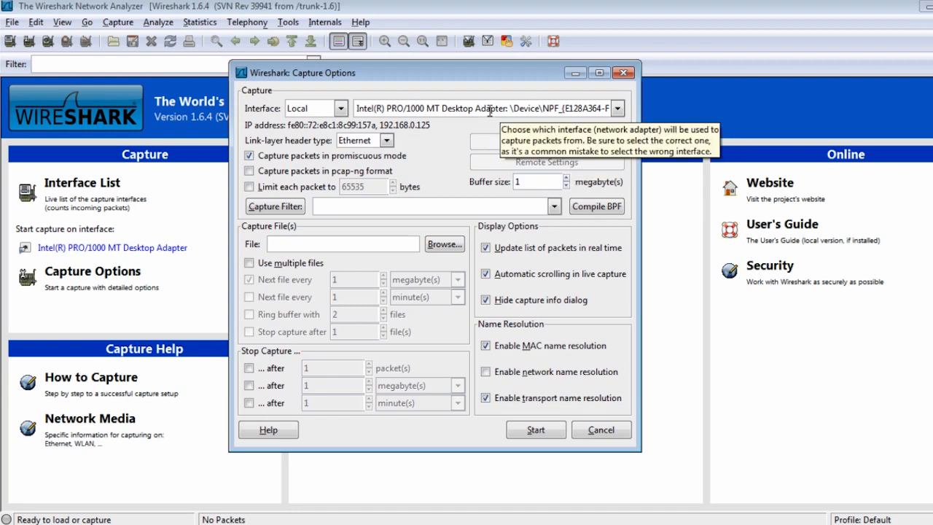
{"action": "left_click", "coordinate": [299, 247]}
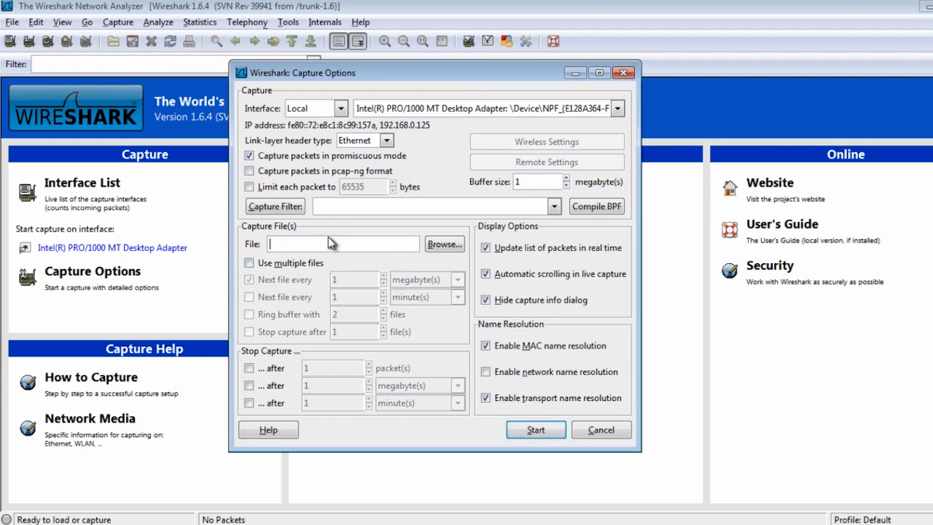
{"action": "left_click", "coordinate": [250, 263]}
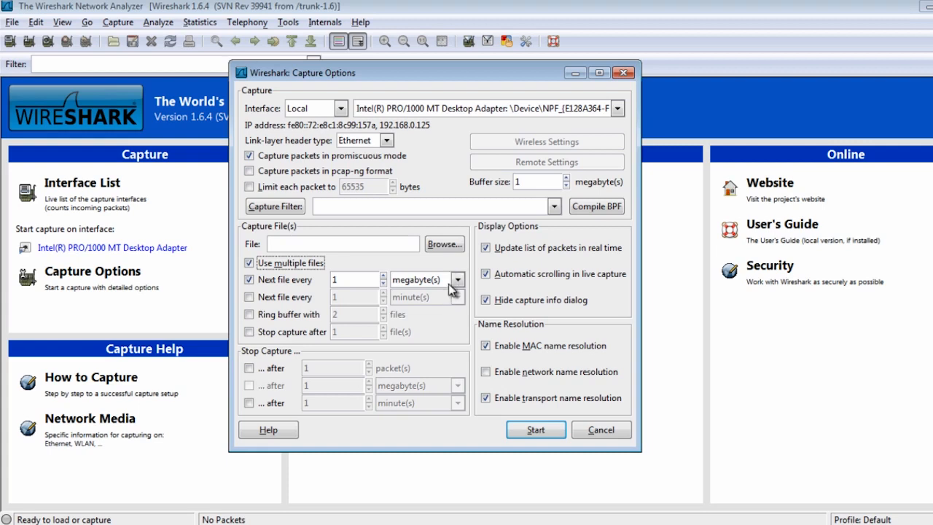
{"action": "left_click", "coordinate": [261, 281]}
{"action": "left_click", "coordinate": [262, 264]}
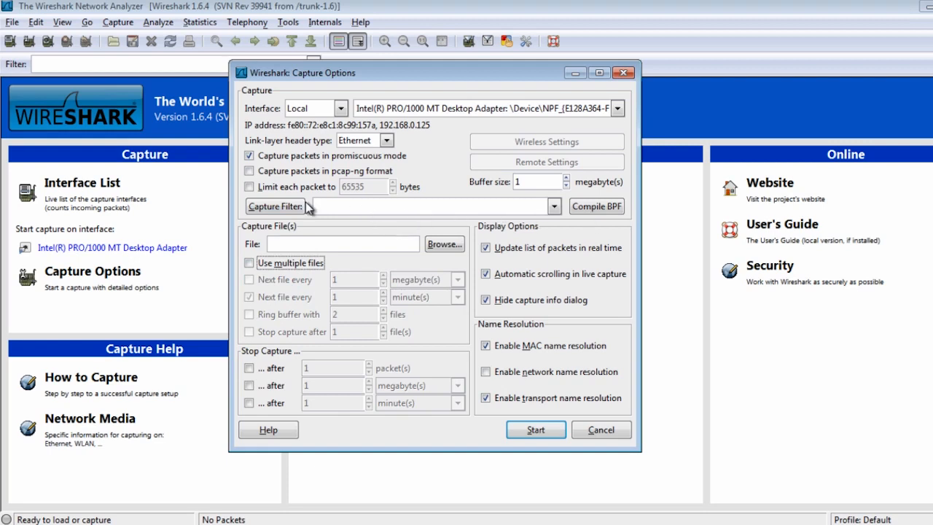
Review the predefined capture filters, checking HTTP TCP port (80) and IP address 192.168.0.1, without applying one.
{"action": "left_click", "coordinate": [290, 208]}
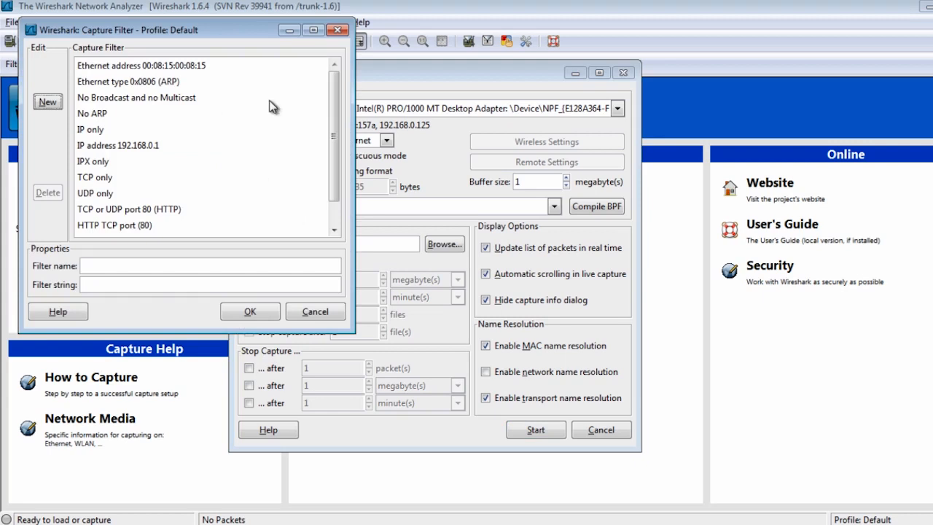
{"action": "left_click_drag", "start_coordinate": [244, 32], "coordinate": [441, 92]}
{"action": "mouse_move", "coordinate": [532, 216]}
{"action": "left_mouse_down"}
{"action": "mouse_move", "coordinate": [538, 283]}
{"action": "mouse_move", "coordinate": [540, 173]}
{"action": "mouse_move", "coordinate": [537, 250]}
{"action": "mouse_move", "coordinate": [536, 217]}
{"action": "left_mouse_up"}
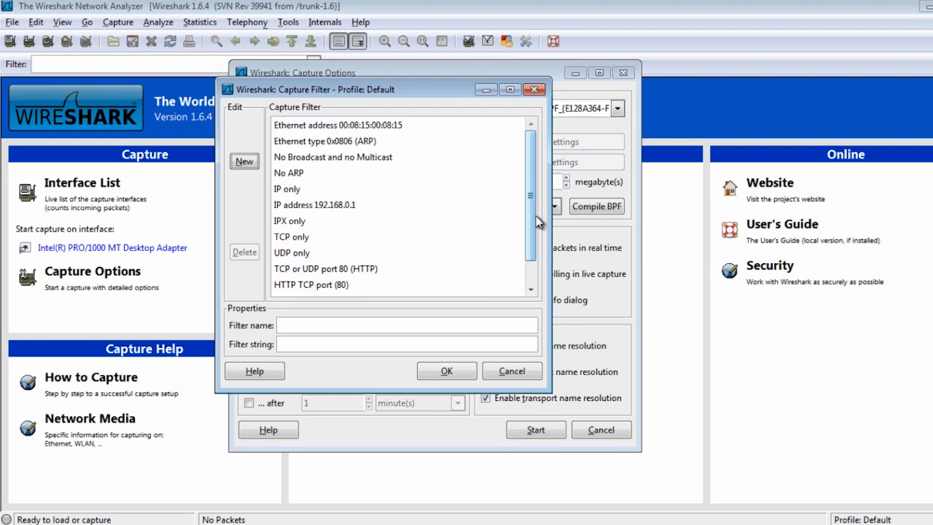
{"action": "left_click", "coordinate": [297, 285]}
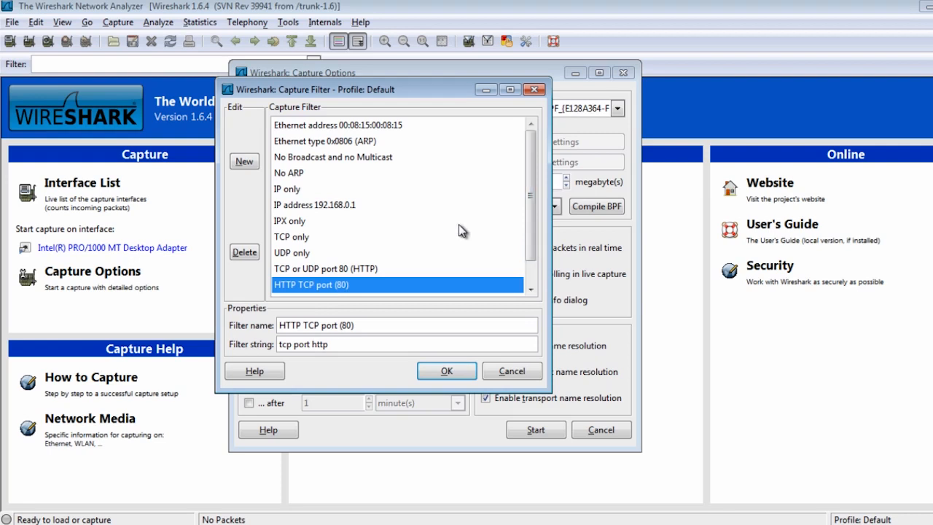
{"action": "left_click", "coordinate": [332, 204]}
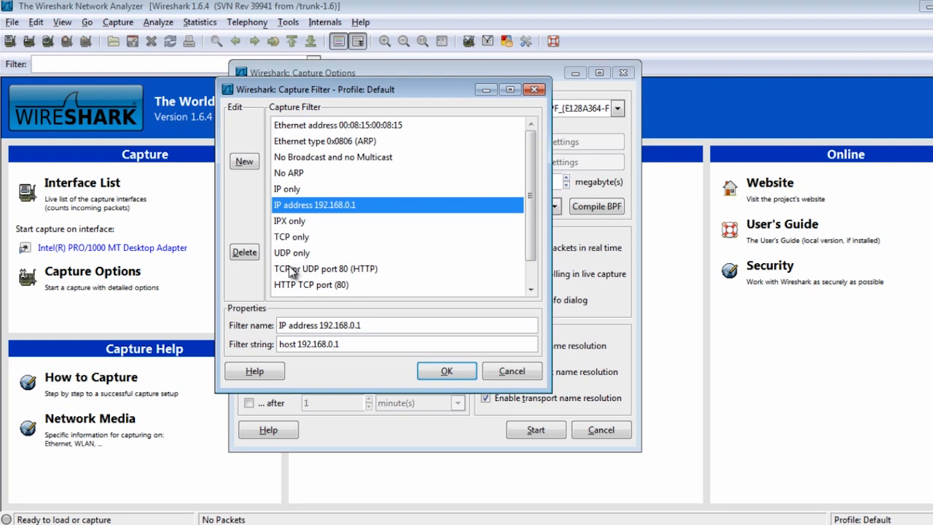
{"action": "left_click_drag", "start_coordinate": [357, 94], "coordinate": [436, 108]}
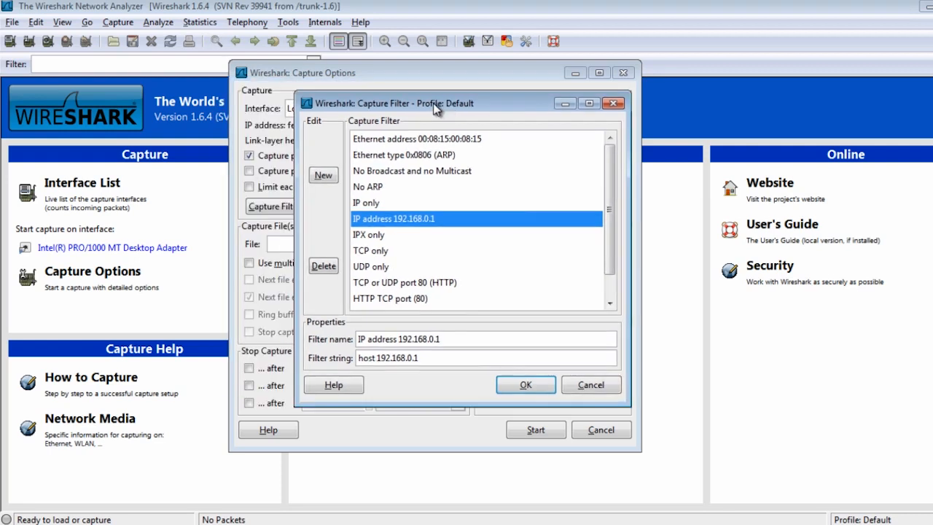
{"action": "left_click", "coordinate": [608, 385]}
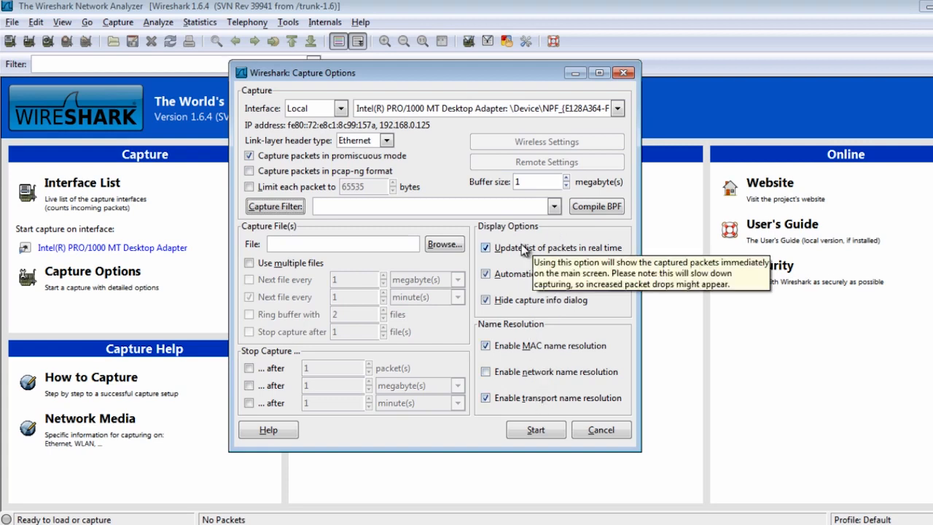
Start the live capture on the adapter and select packet 8, the HTTP/1.1 200 OK response.
{"action": "left_click", "coordinate": [538, 430]}
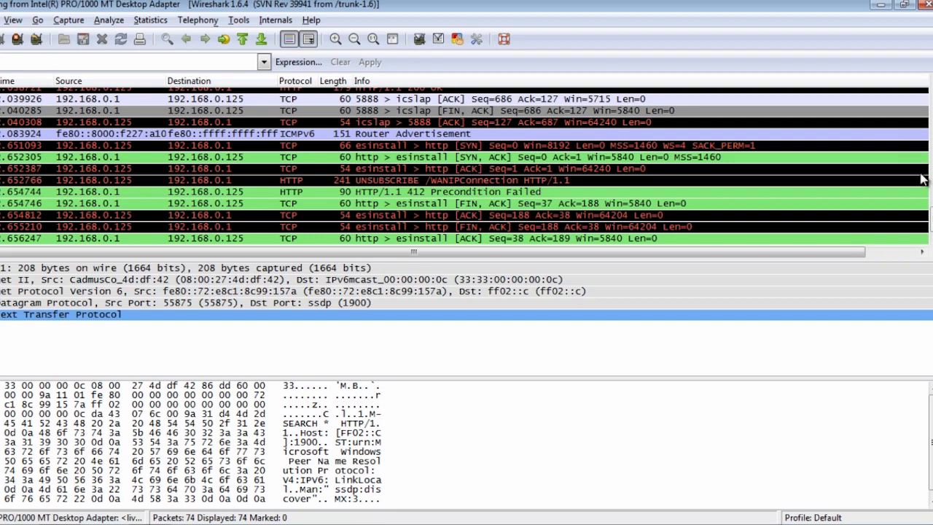
{"action": "left_click_drag", "start_coordinate": [932, 220], "coordinate": [932, 144]}
{"action": "mouse_move", "coordinate": [932, 110]}
{"action": "left_mouse_down"}
{"action": "mouse_move", "coordinate": [932, 94]}
{"action": "mouse_move", "coordinate": [932, 220]}
{"action": "mouse_move", "coordinate": [931, 94]}
{"action": "left_mouse_up"}
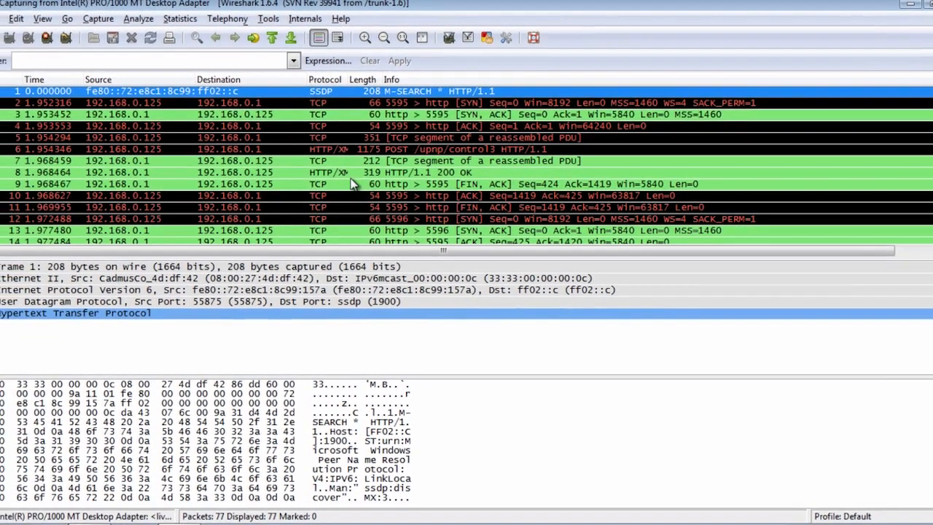
{"action": "left_click", "coordinate": [371, 175]}
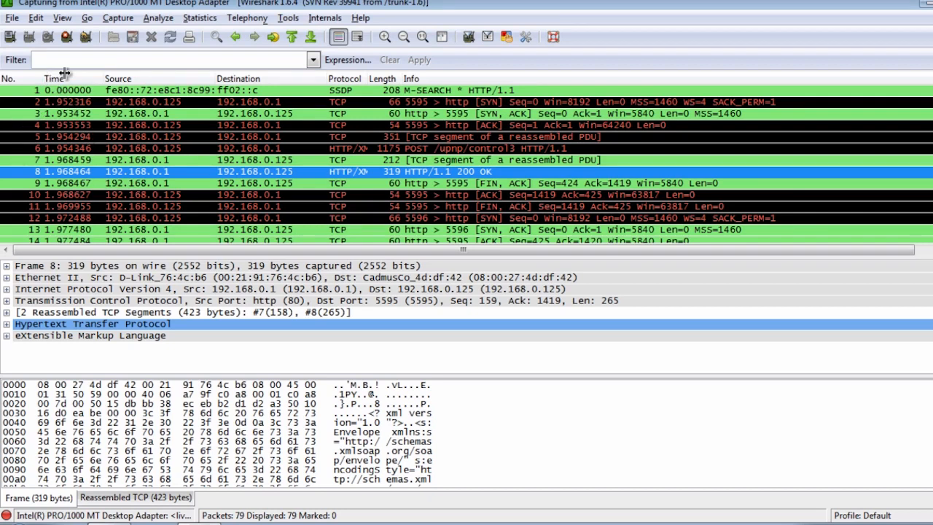
Review the field types available for the Time column in the column preferences, without changing the setting.
{"action": "left_click_drag", "start_coordinate": [42, 78], "coordinate": [39, 79]}
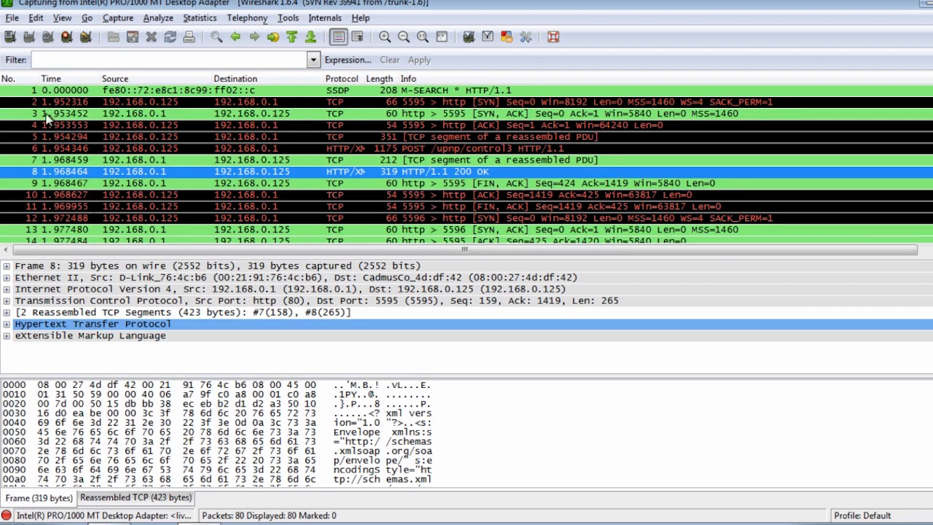
{"action": "right_click", "coordinate": [85, 84]}
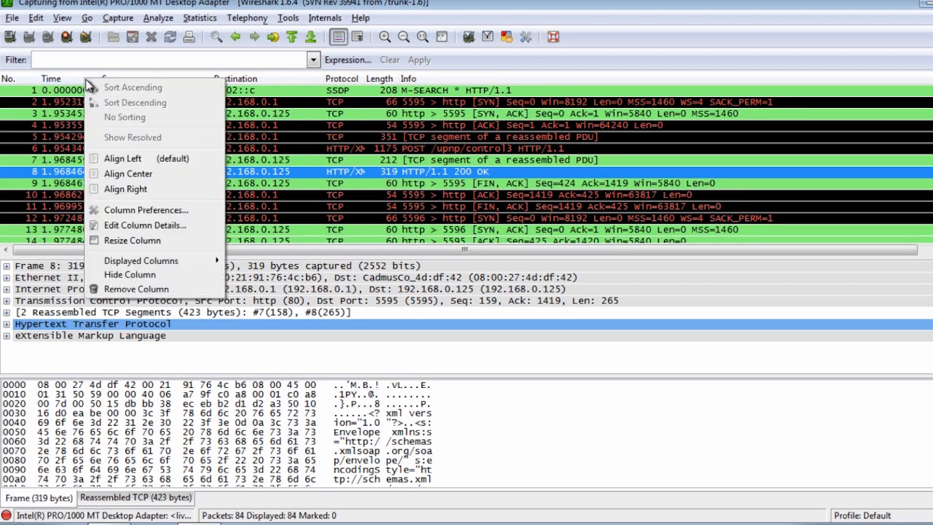
{"action": "left_click", "coordinate": [181, 211]}
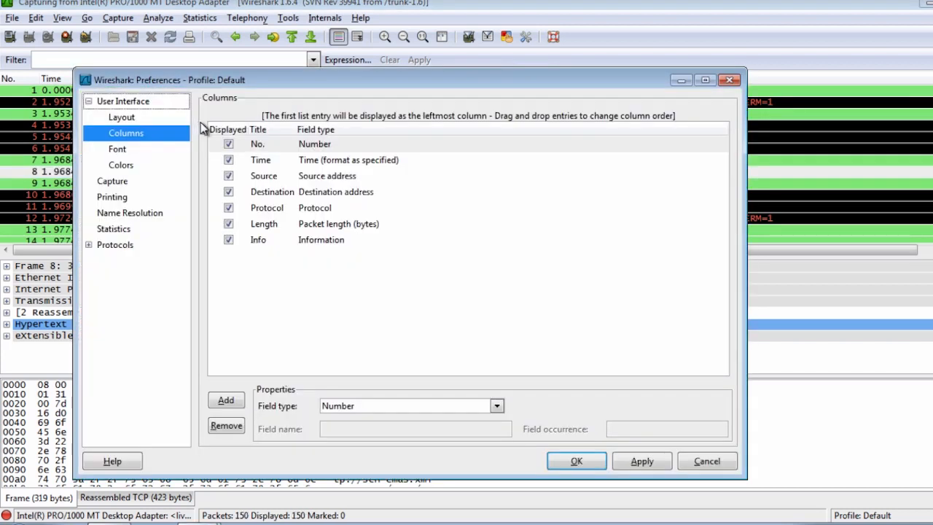
{"action": "left_click", "coordinate": [365, 166]}
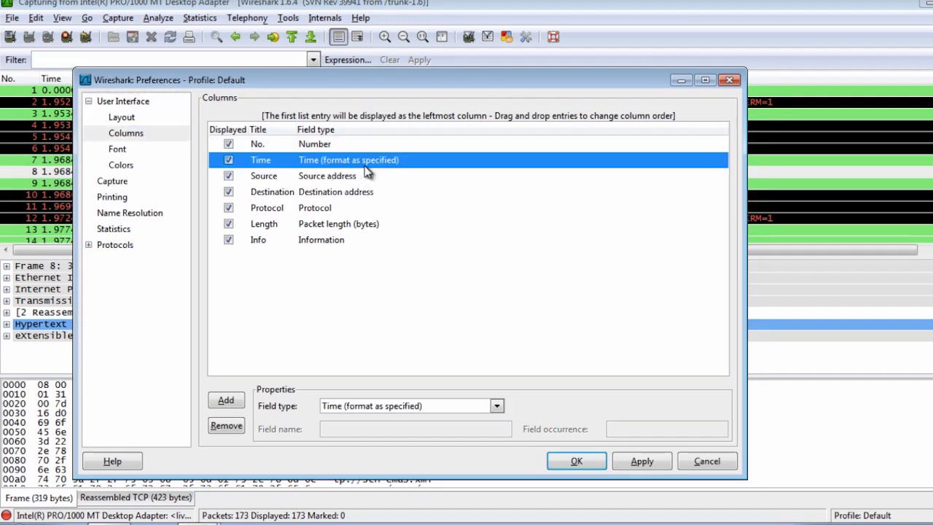
{"action": "left_click", "coordinate": [497, 407]}
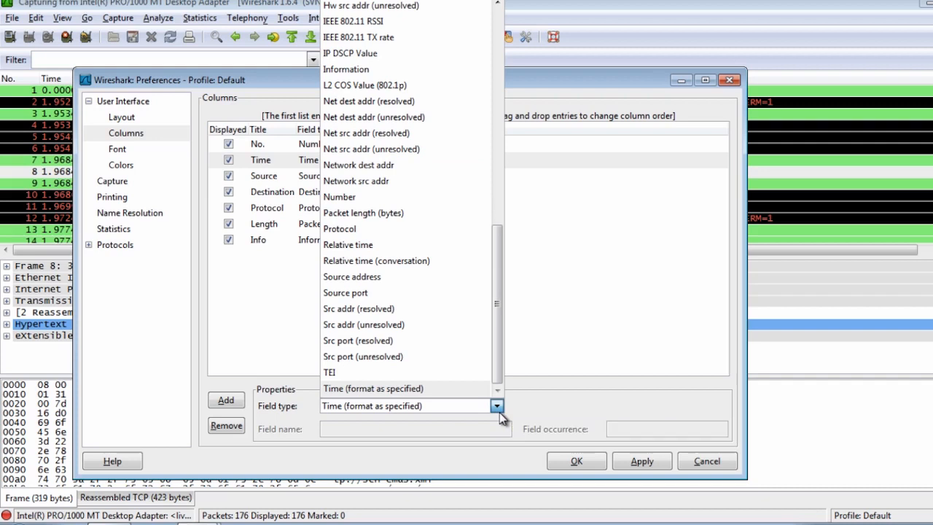
{"action": "left_click", "coordinate": [498, 408]}
{"action": "key", "text": "Escape"}
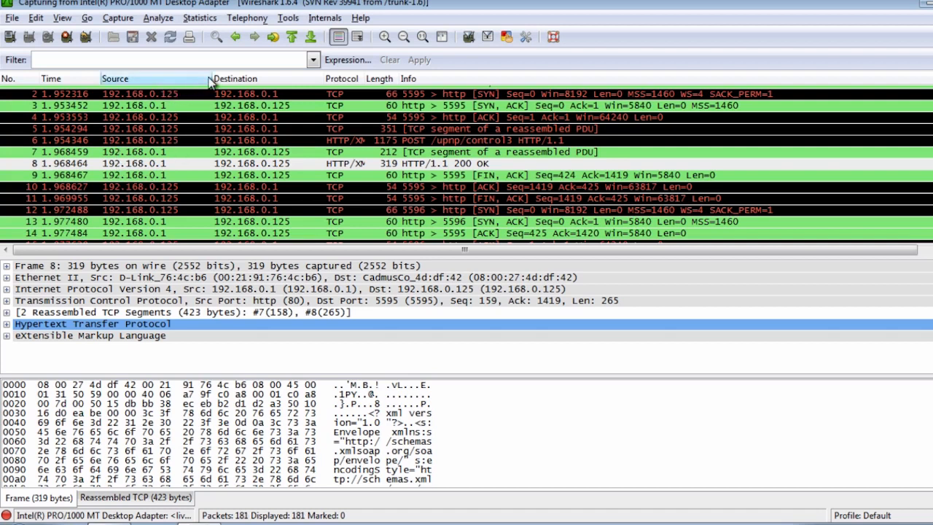
Widen the Source, Protocol and Length columns of the packet list.
{"action": "left_click_drag", "start_coordinate": [212, 75], "coordinate": [217, 76]}
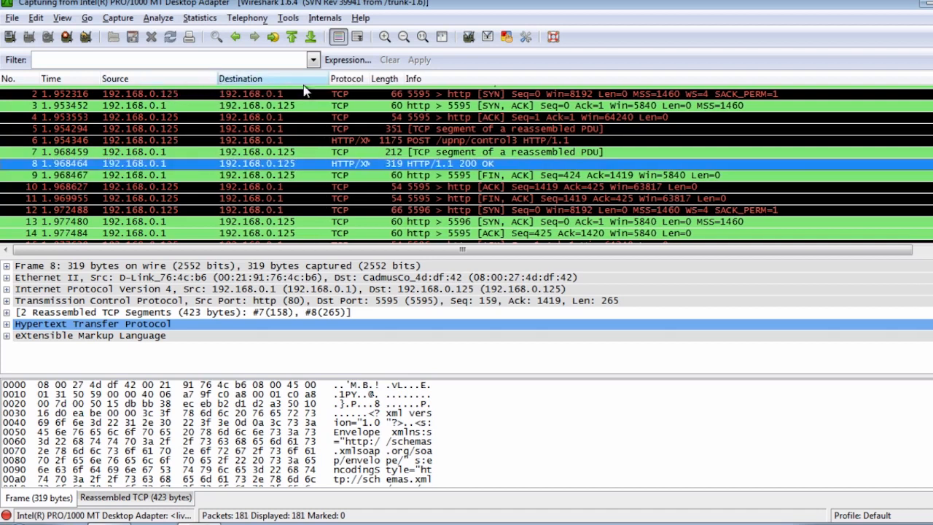
{"action": "left_click_drag", "start_coordinate": [330, 78], "coordinate": [446, 79]}
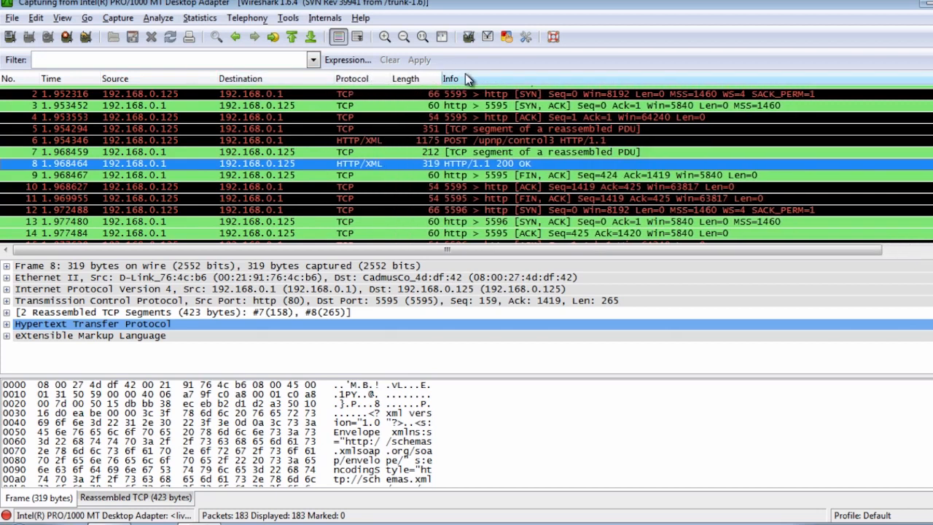
Inspect packets 7 and 9 and browse the first captured packets in the list.
{"action": "left_click", "coordinate": [586, 154]}
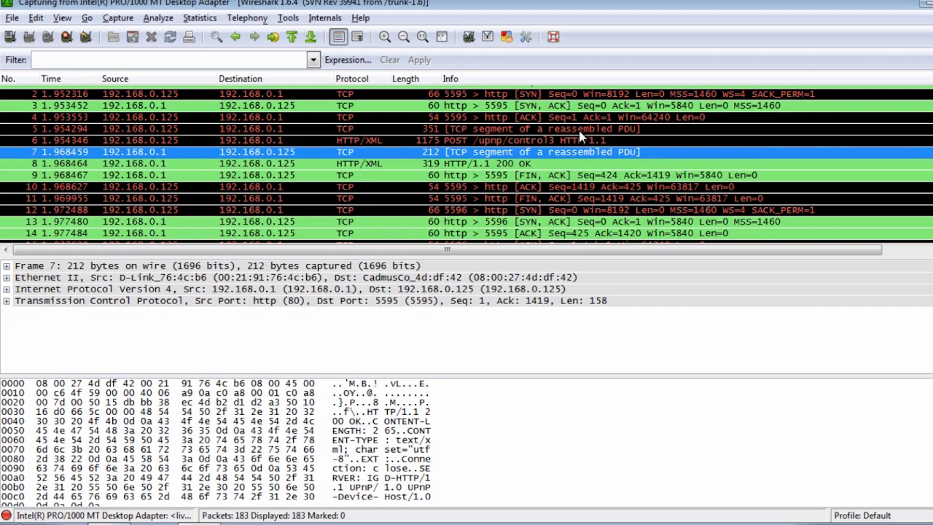
{"action": "left_click", "coordinate": [378, 176]}
{"action": "scroll", "coordinate": [376, 194], "scroll_direction": "up", "scroll_amount": 1}
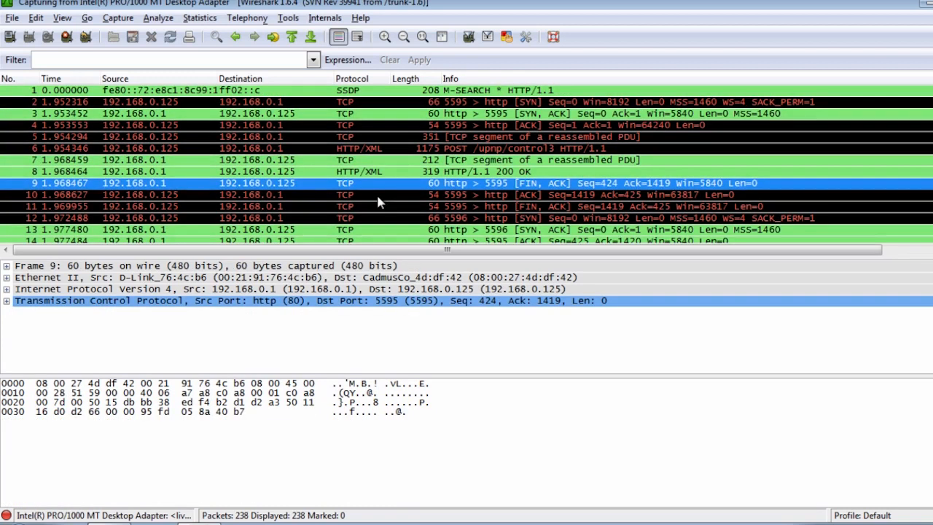
{"action": "scroll", "coordinate": [355, 204], "scroll_direction": "down", "scroll_amount": 3}
{"action": "scroll", "coordinate": [355, 204], "scroll_direction": "up", "scroll_amount": 3}
{"action": "scroll", "coordinate": [373, 193], "scroll_direction": "down", "scroll_amount": 5}
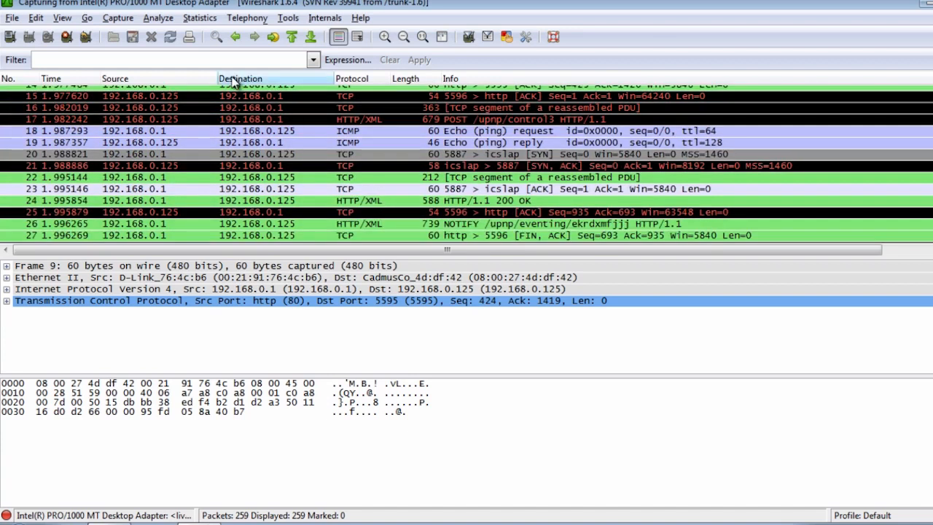
Apply the display filter http and select packet 52, the HTTP/1.1 200 OK response following the SUBSCRIBE request.
{"action": "type", "text": "http"}
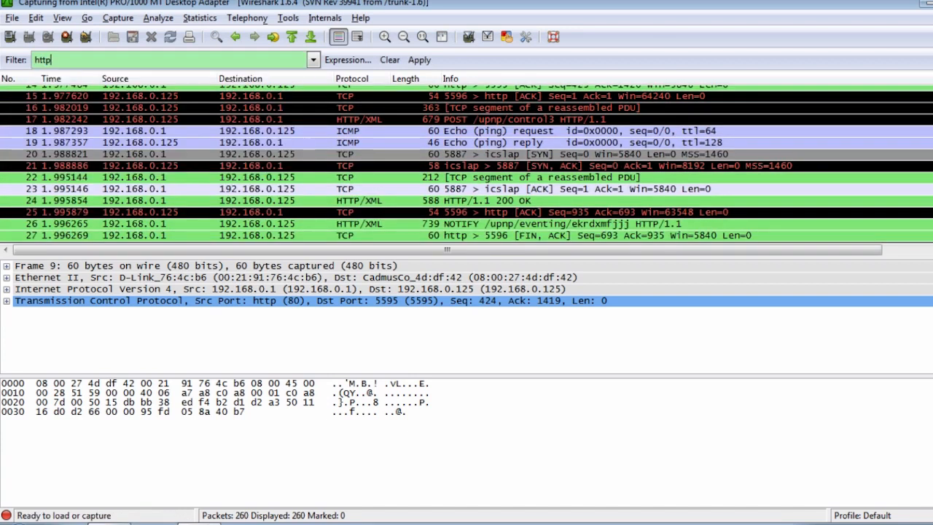
{"action": "left_click", "coordinate": [420, 62]}
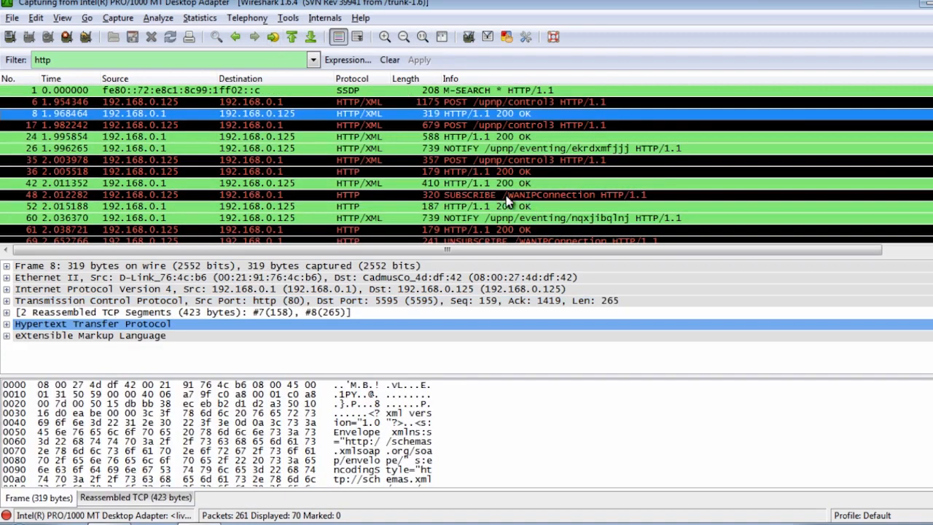
{"action": "left_click", "coordinate": [363, 198]}
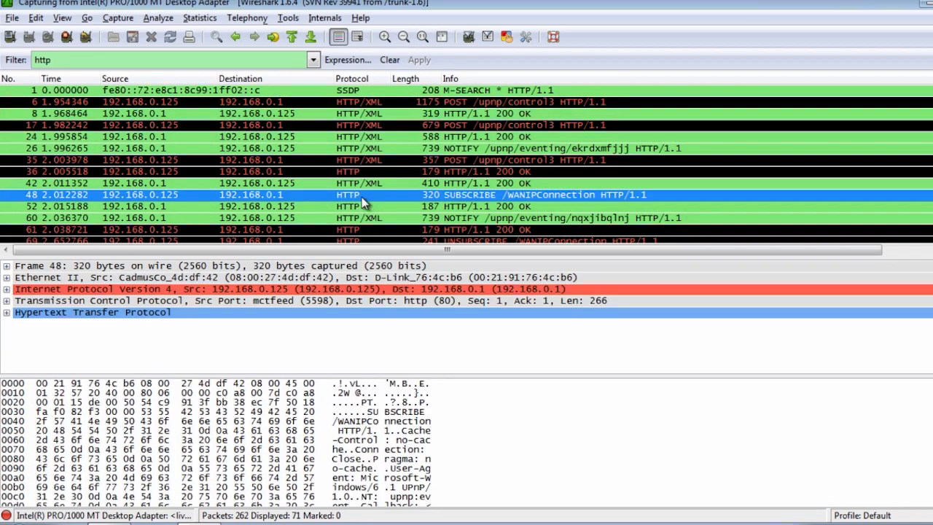
{"action": "left_click", "coordinate": [503, 207]}
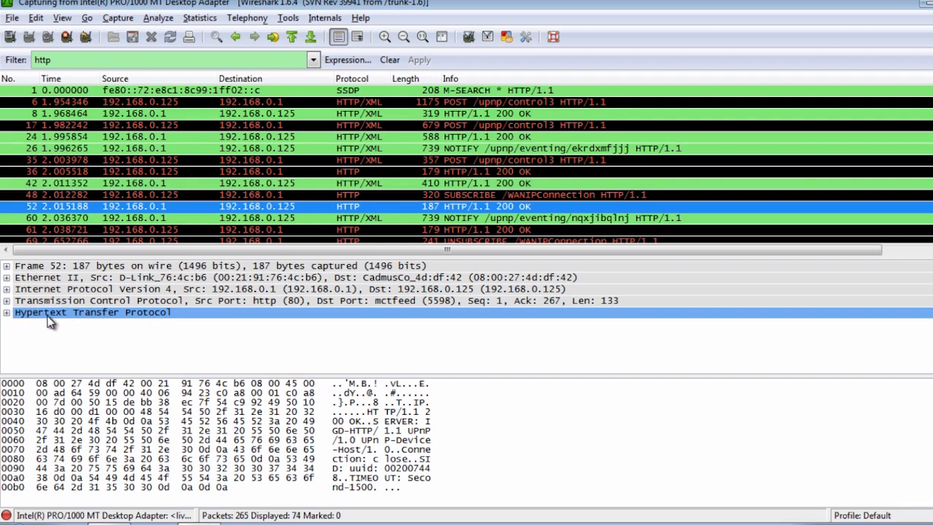
Expand the Frame section of packet 52 and enlarge the packet details area to read its fields.
{"action": "left_click", "coordinate": [43, 267]}
{"action": "left_click", "coordinate": [6, 267]}
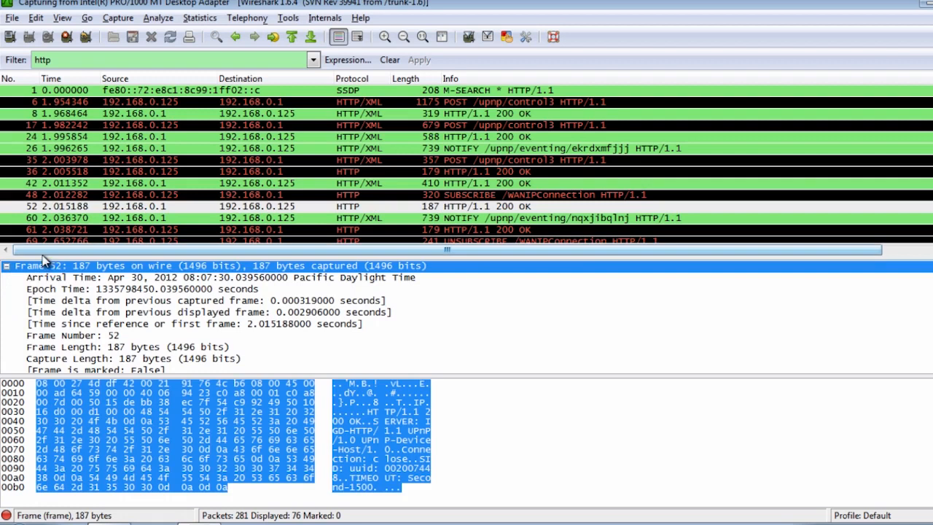
{"action": "left_click_drag", "start_coordinate": [932, 281], "coordinate": [932, 298]}
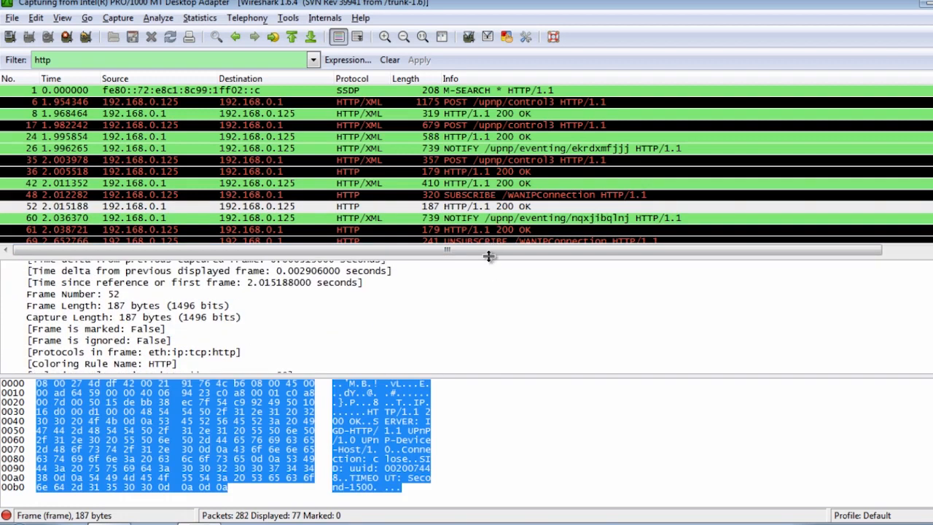
{"action": "left_click_drag", "start_coordinate": [488, 255], "coordinate": [408, 175]}
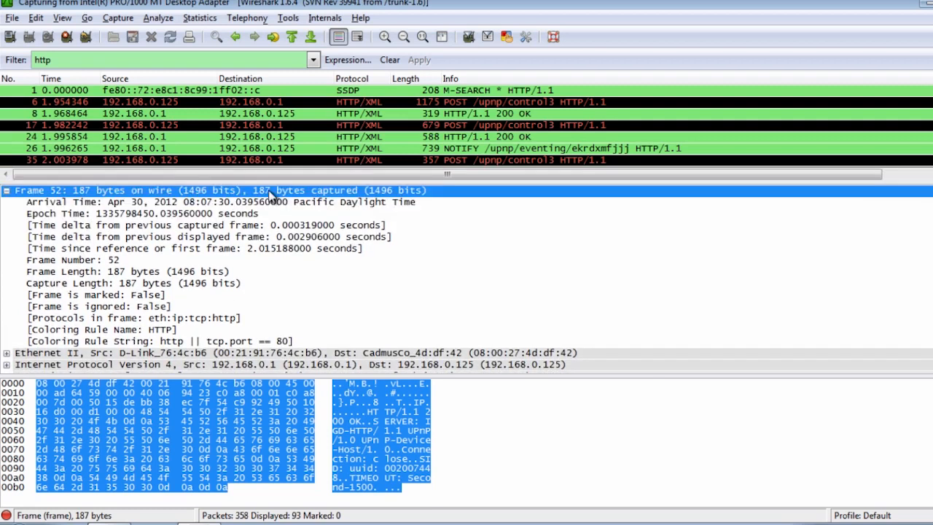
Collapse the Frame section and highlight packet 52's Ethernet II layer and its Internet Protocol Version 4 layer.
{"action": "left_click", "coordinate": [6, 191]}
{"action": "left_click", "coordinate": [60, 203]}
{"action": "left_click", "coordinate": [51, 214]}
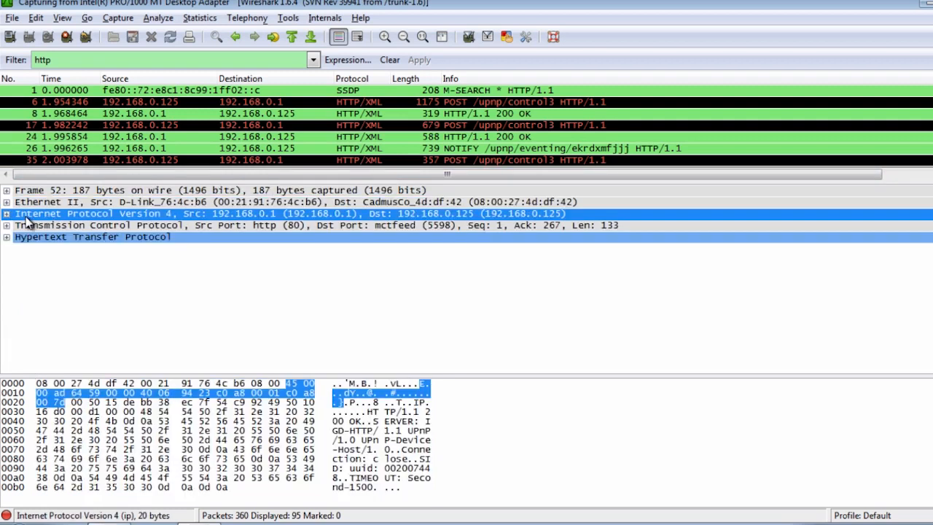
Expand packet 52's Internet Protocol Version 4 layer, highlight its time to live, source and destination fields, and collapse the layer.
{"action": "left_click", "coordinate": [7, 213]}
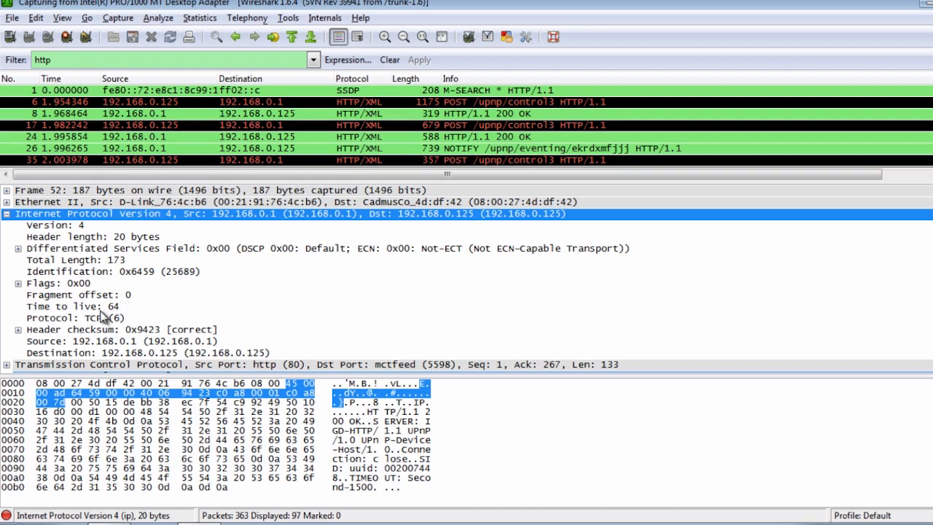
{"action": "left_click", "coordinate": [102, 307]}
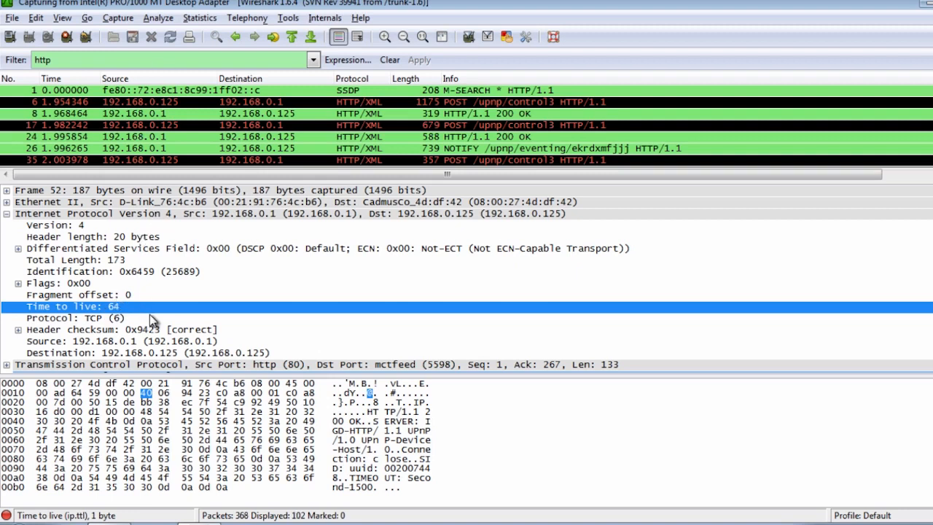
{"action": "left_click", "coordinate": [147, 342]}
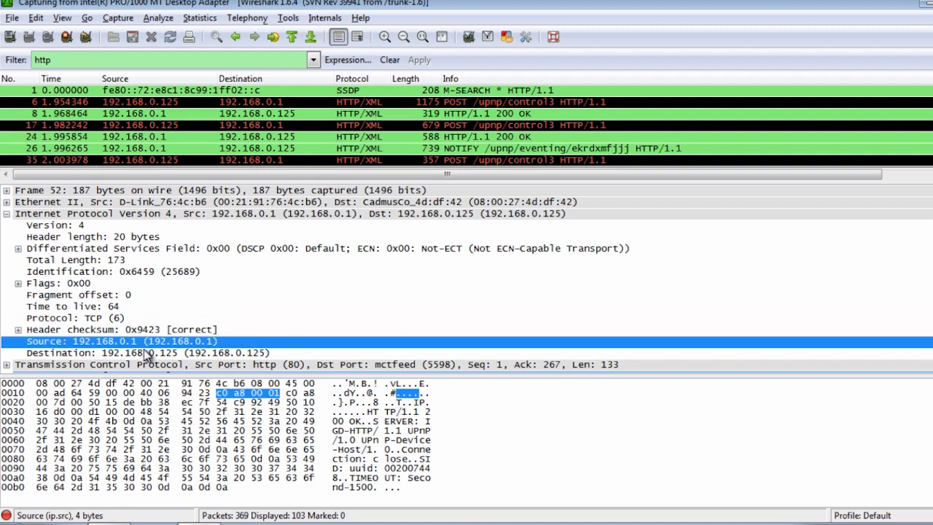
{"action": "left_click", "coordinate": [147, 353]}
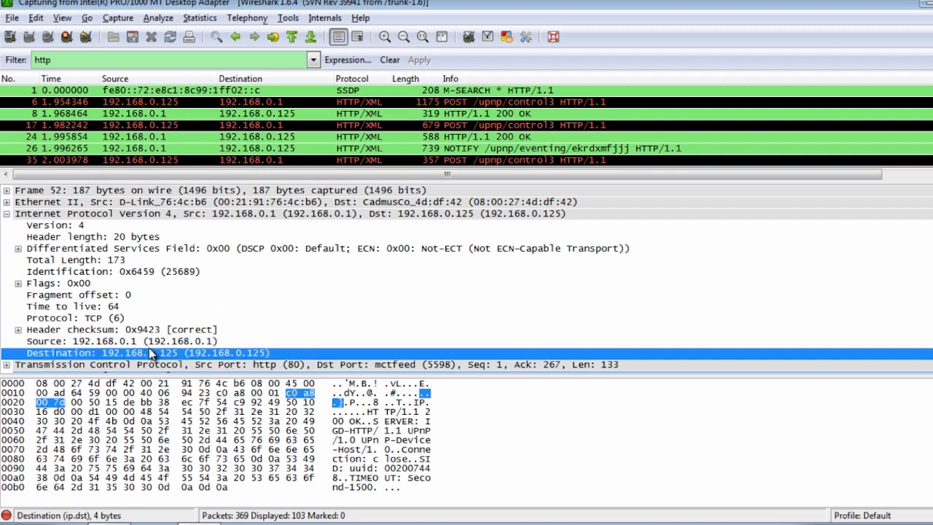
{"action": "left_click", "coordinate": [7, 213]}
Expand the Transmission Control Protocol layer and highlight its source port, destination port, sequence number, next sequence number and acknowledgement number fields.
{"action": "left_click", "coordinate": [38, 225]}
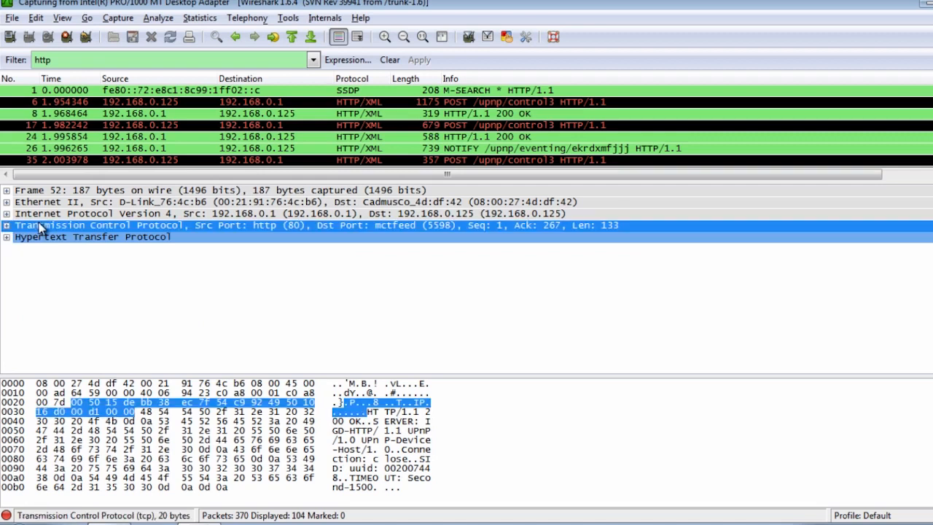
{"action": "left_click", "coordinate": [7, 225]}
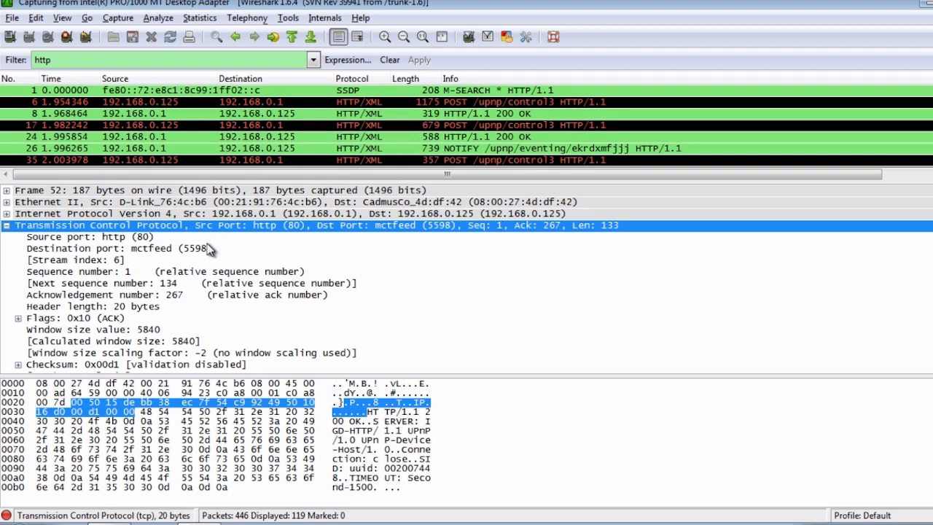
{"action": "left_click", "coordinate": [139, 237]}
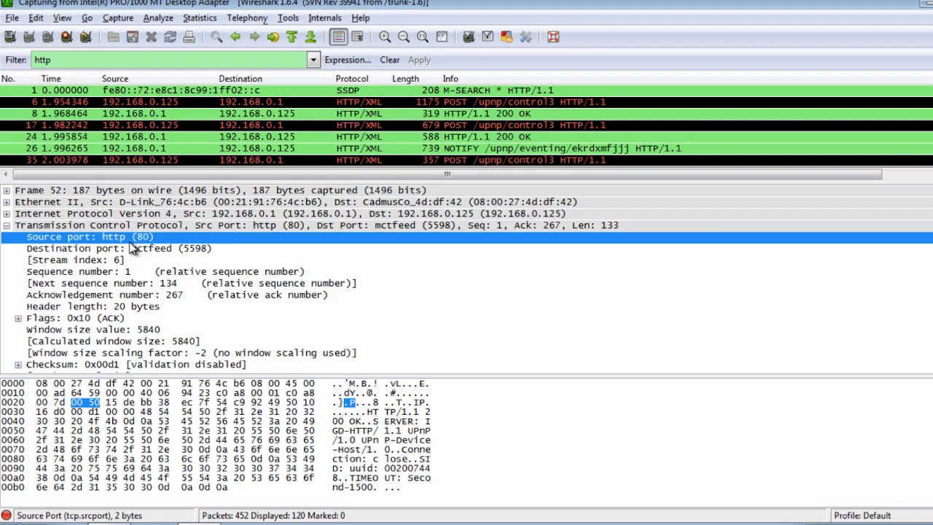
{"action": "left_click", "coordinate": [196, 251]}
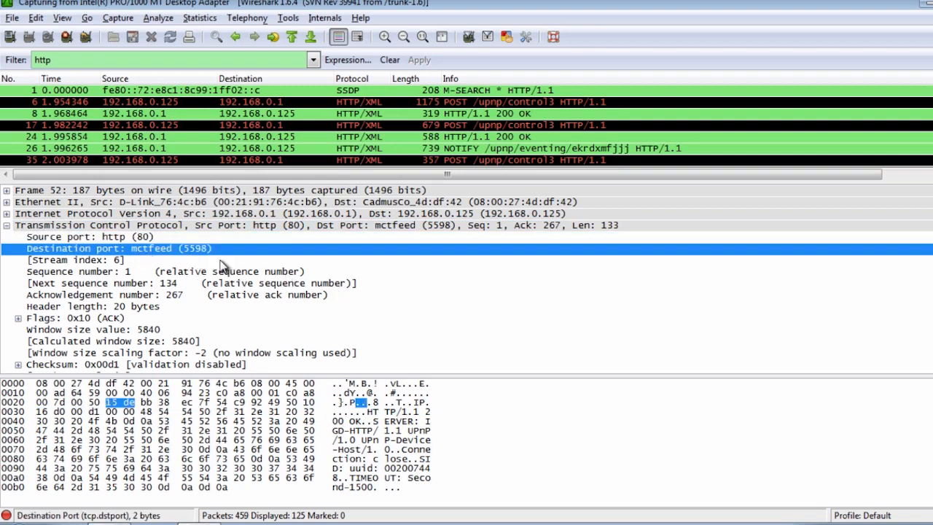
{"action": "left_click", "coordinate": [116, 271]}
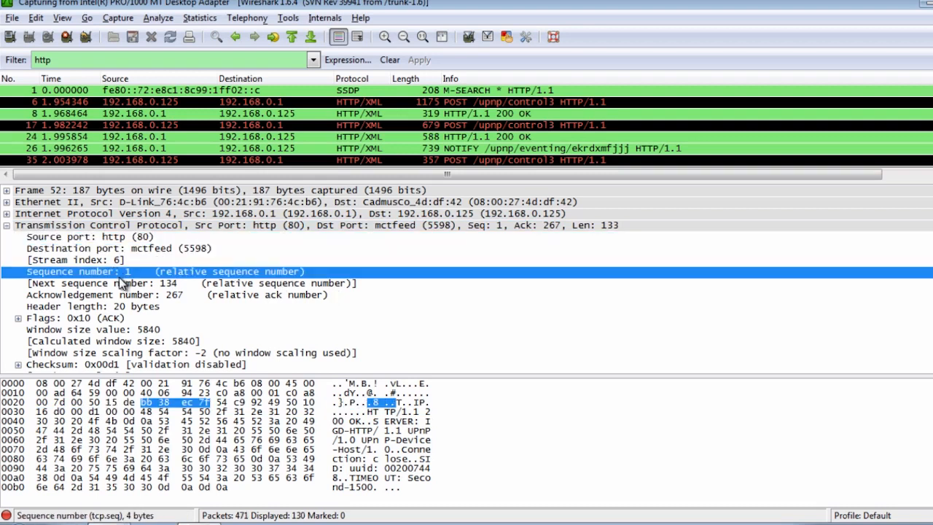
{"action": "left_click", "coordinate": [130, 284]}
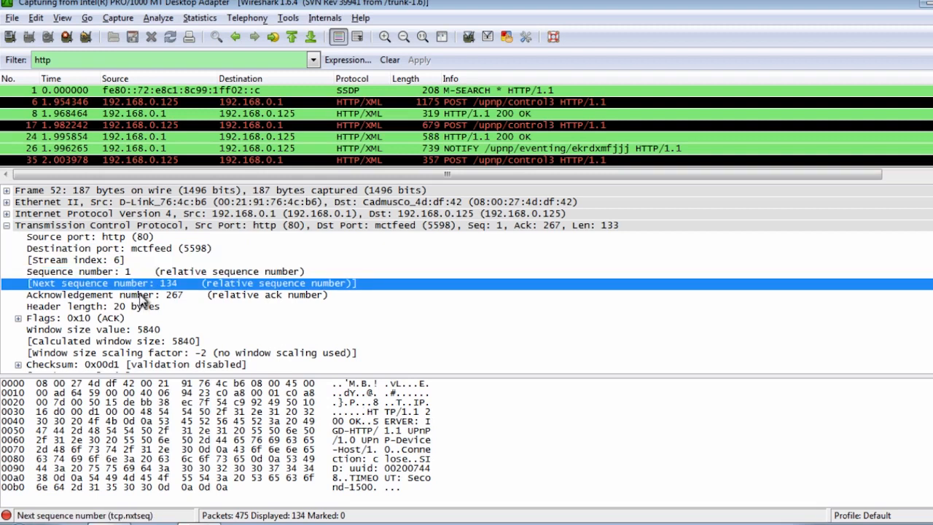
{"action": "left_click", "coordinate": [141, 296]}
{"action": "left_click", "coordinate": [121, 272]}
{"action": "left_click", "coordinate": [128, 284]}
{"action": "left_click", "coordinate": [138, 295]}
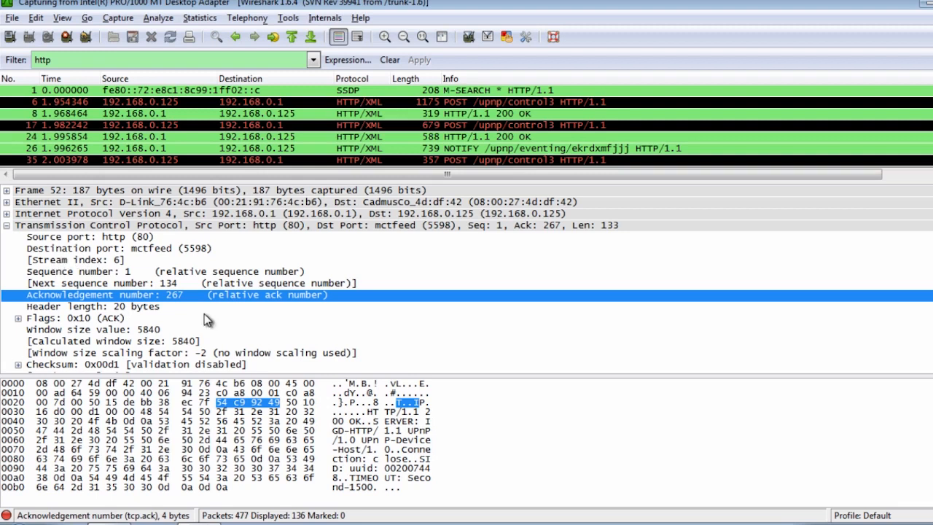
Expand the TCP Flags field to review the individual flag bits, and collapse both the flags and the TCP layer.
{"action": "left_click", "coordinate": [77, 318]}
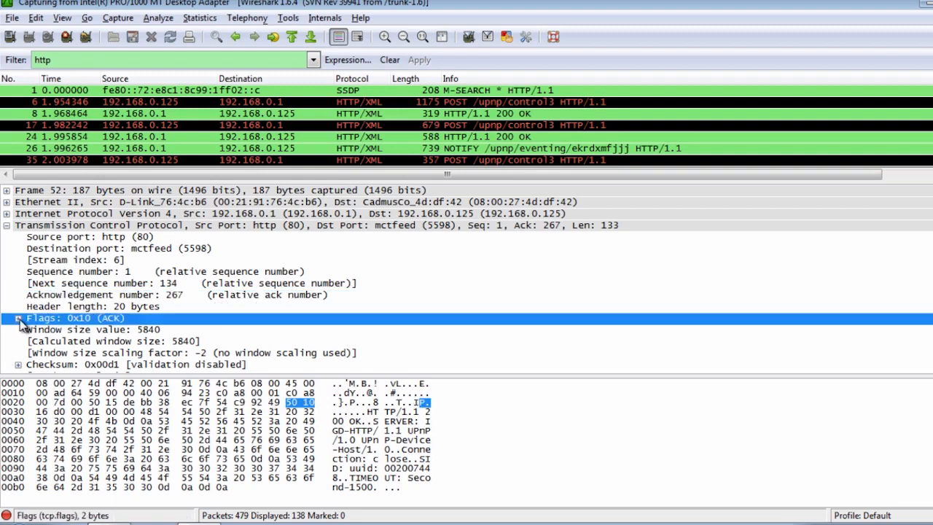
{"action": "left_click", "coordinate": [19, 320]}
{"action": "scroll", "coordinate": [197, 298], "scroll_direction": "down", "scroll_amount": 3}
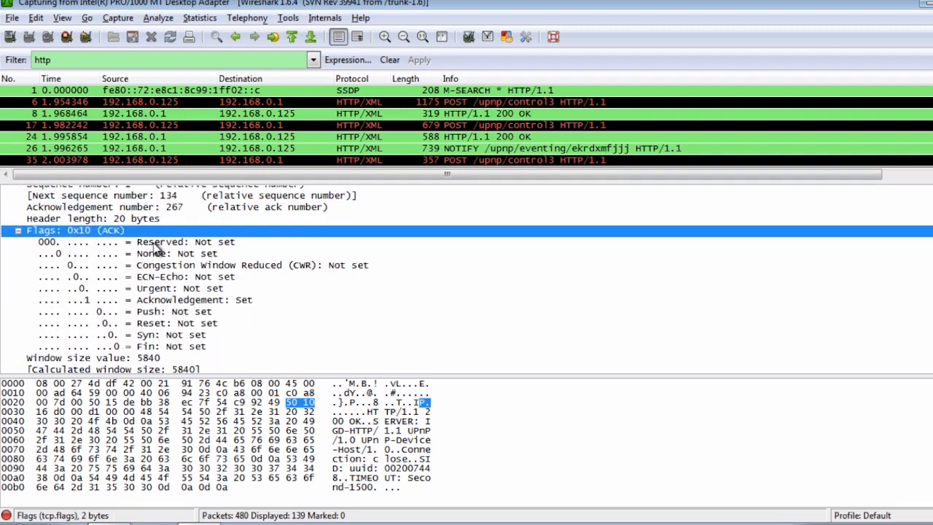
{"action": "left_click", "coordinate": [18, 232]}
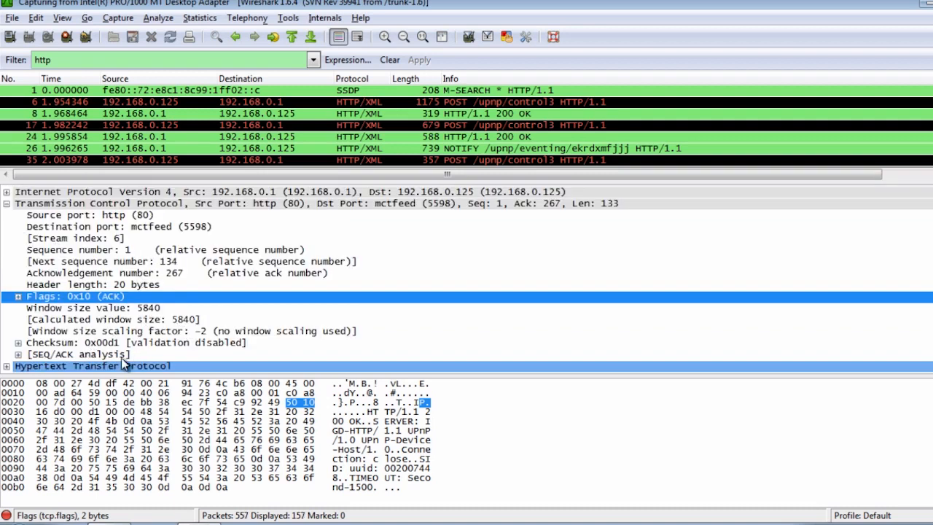
{"action": "left_click", "coordinate": [6, 204]}
Expand the Hypertext Transfer Protocol layer and its HTTP/1.1 200 OK line, highlight the Status Code, and collapse the layer.
{"action": "left_click", "coordinate": [49, 237]}
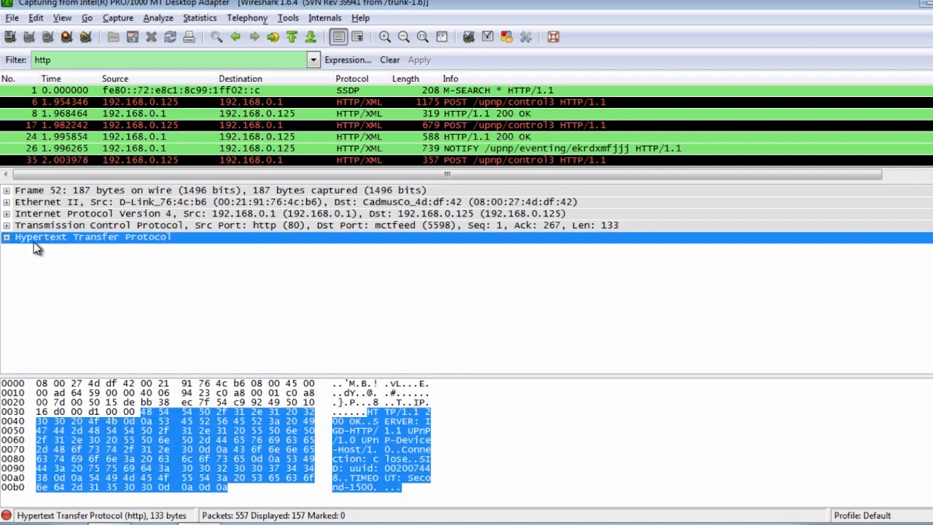
{"action": "left_click", "coordinate": [6, 238]}
{"action": "left_click", "coordinate": [14, 248]}
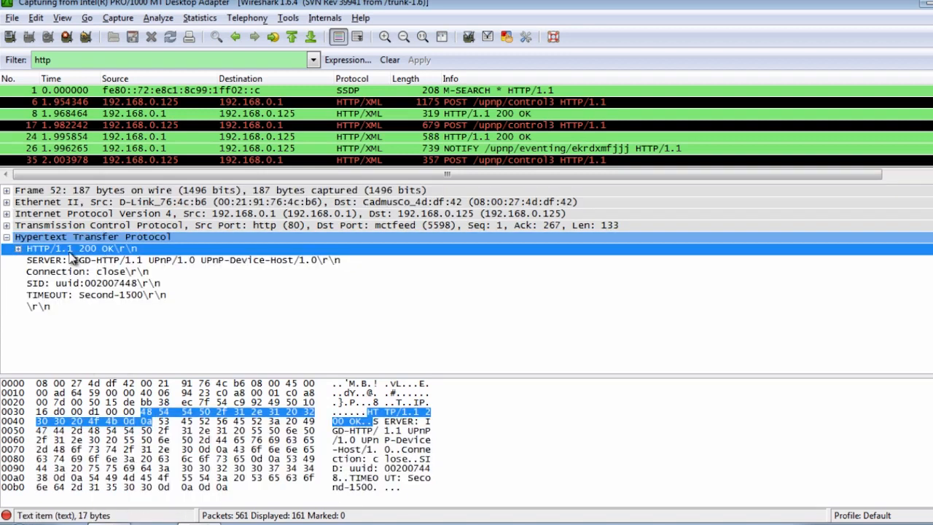
{"action": "left_click", "coordinate": [18, 250]}
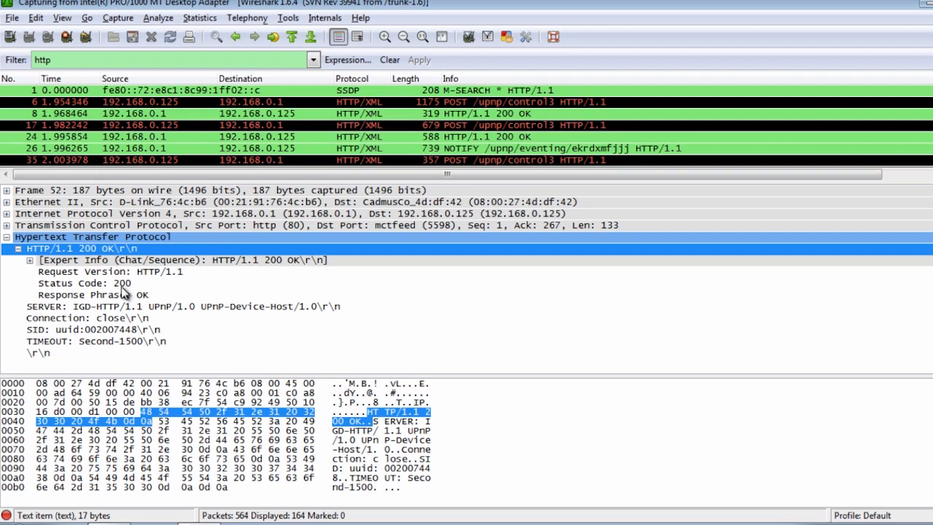
{"action": "left_click", "coordinate": [122, 285]}
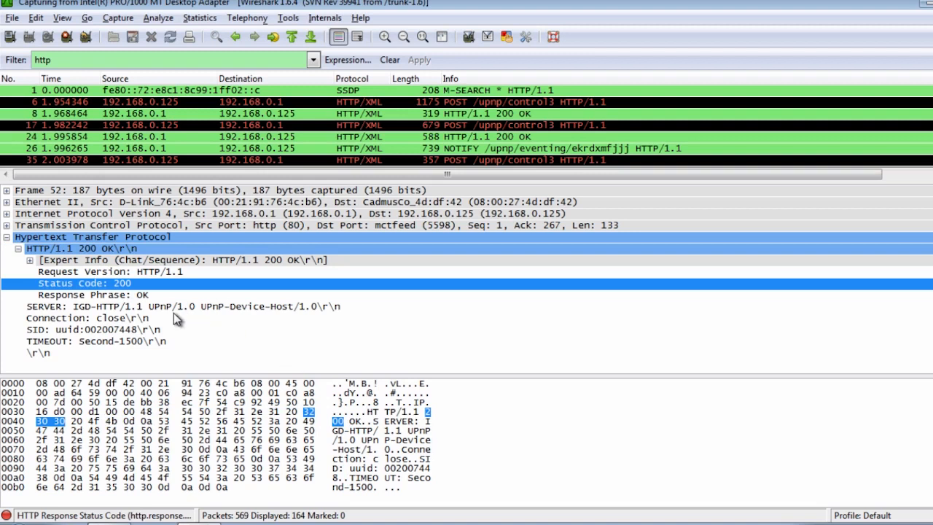
{"action": "left_click", "coordinate": [8, 237]}
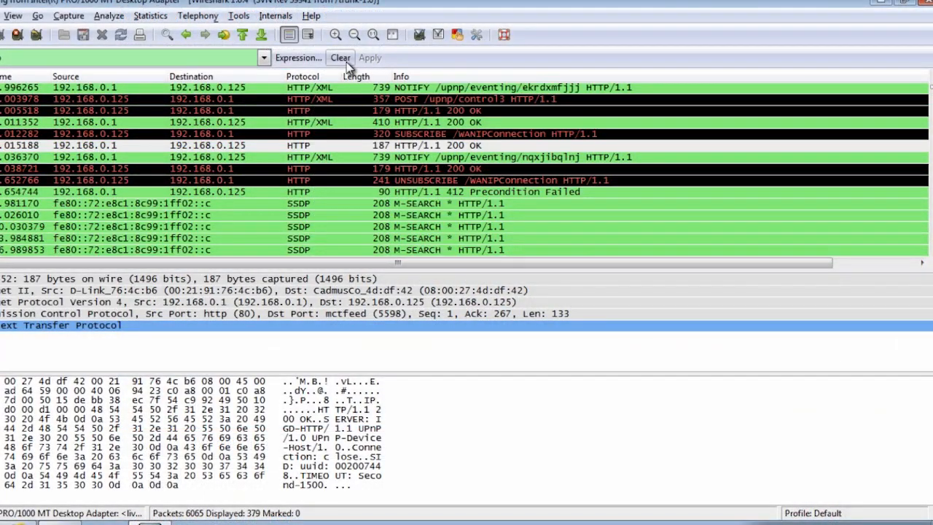
Clear the http display filter and browse the full list of captured packets.
{"action": "left_click", "coordinate": [347, 62]}
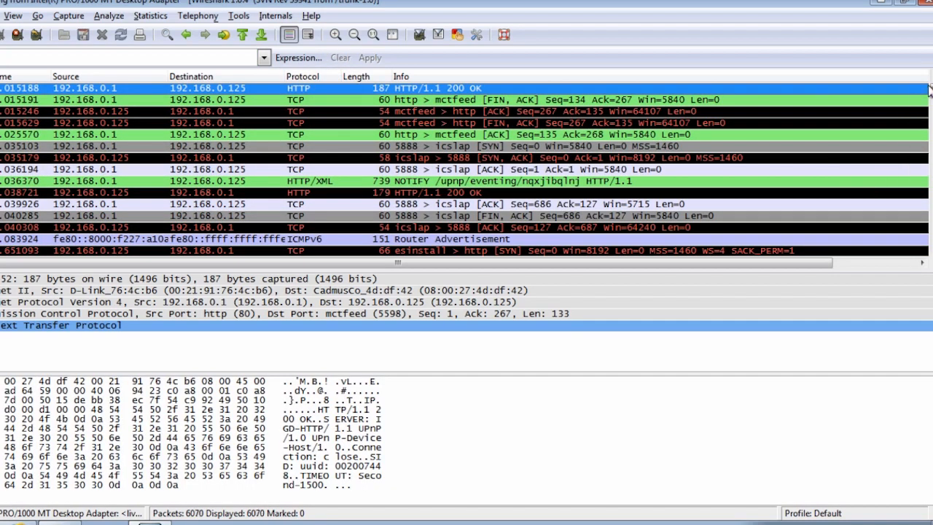
{"action": "scroll", "coordinate": [927, 91], "scroll_direction": "up", "scroll_amount": 3}
{"action": "left_click_drag", "start_coordinate": [931, 86], "coordinate": [931, 232]}
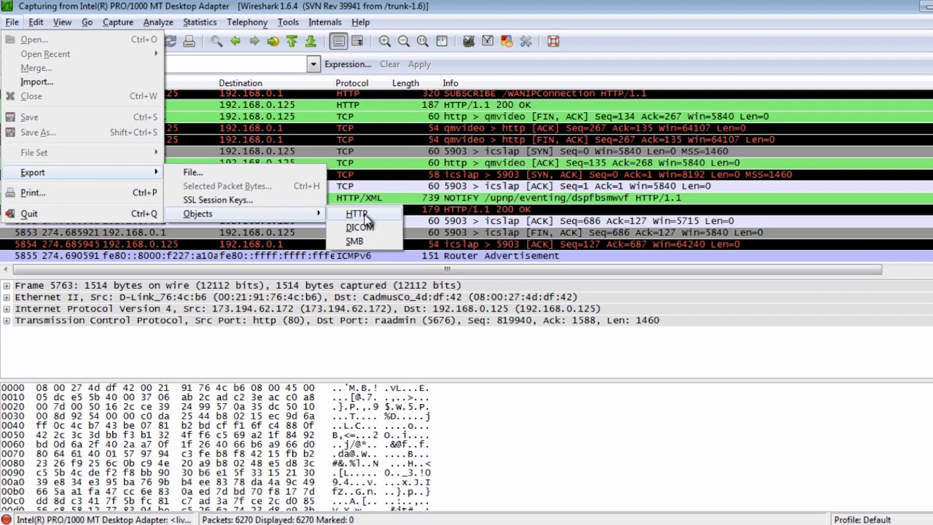
Open the HTTP object export list for the capture and browse its entries down to the end.
{"action": "left_click", "coordinate": [364, 216]}
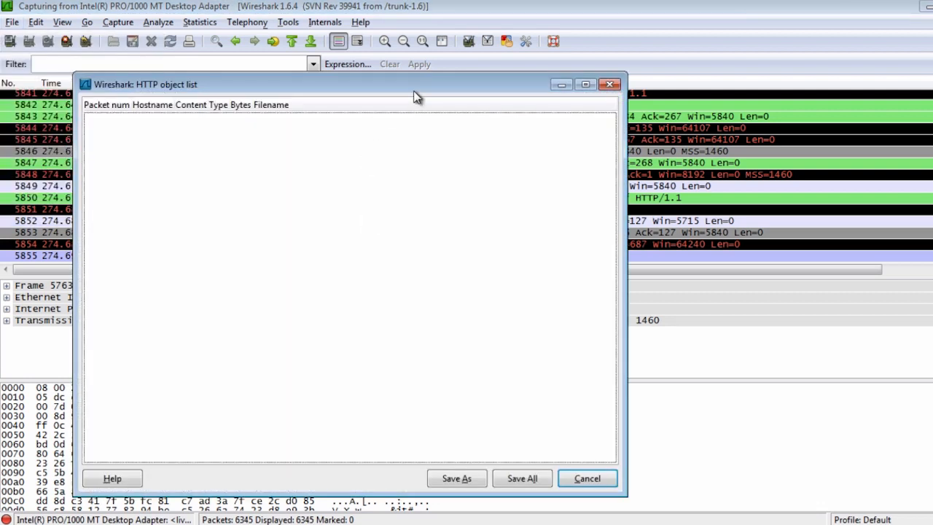
{"action": "left_click_drag", "start_coordinate": [414, 91], "coordinate": [519, 50]}
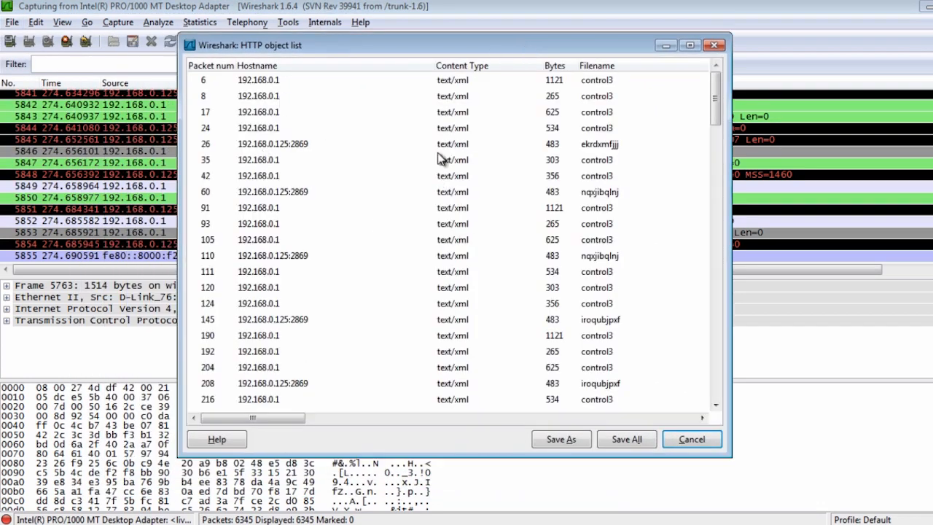
{"action": "left_click_drag", "start_coordinate": [724, 113], "coordinate": [726, 309]}
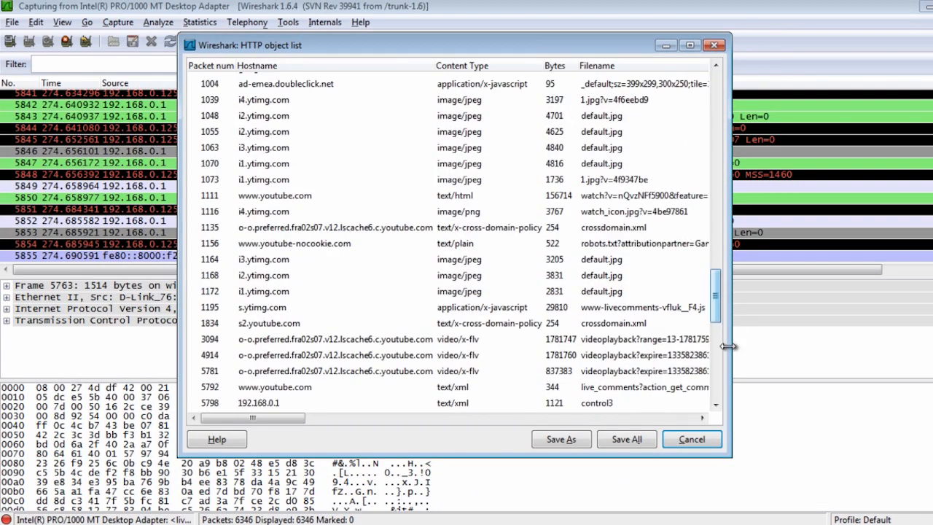
{"action": "scroll", "coordinate": [774, 352], "scroll_direction": "down", "scroll_amount": 15}
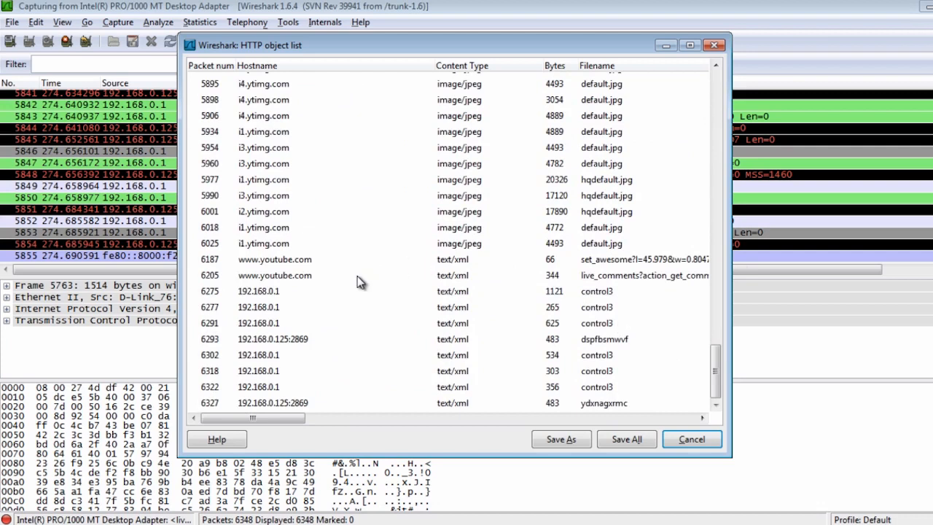
Save the image/jpeg object of packet 6018 from i1.ytimg.com to the Desktop folder as default.jpg.
{"action": "left_click", "coordinate": [481, 229]}
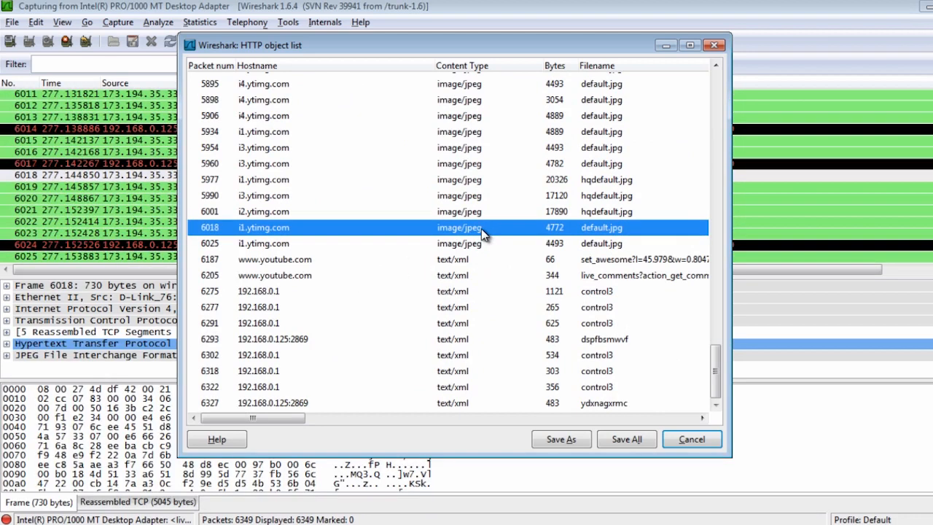
{"action": "left_click", "coordinate": [484, 244]}
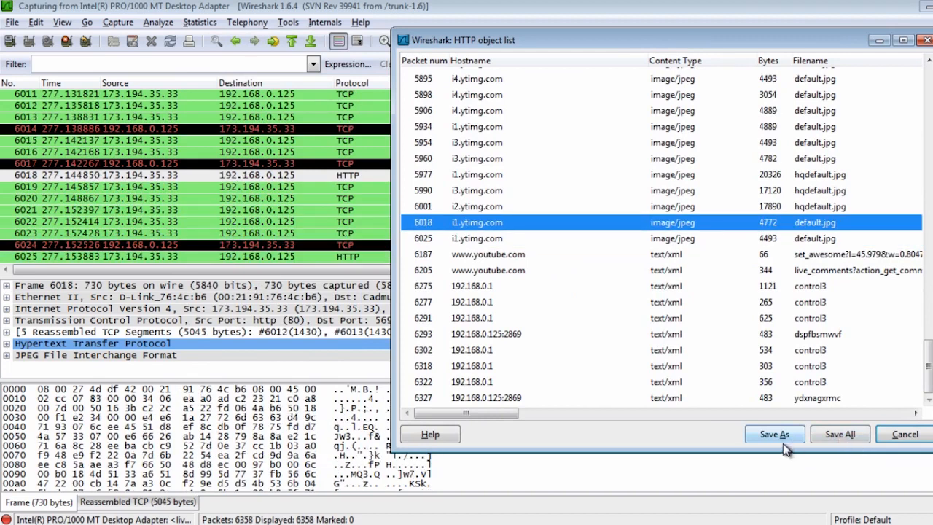
{"action": "left_click", "coordinate": [773, 435]}
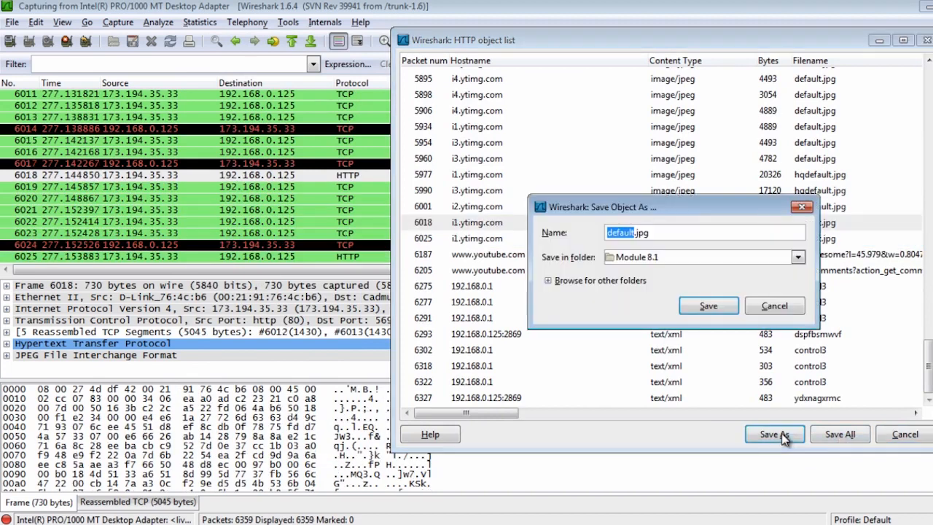
{"action": "left_click", "coordinate": [798, 257]}
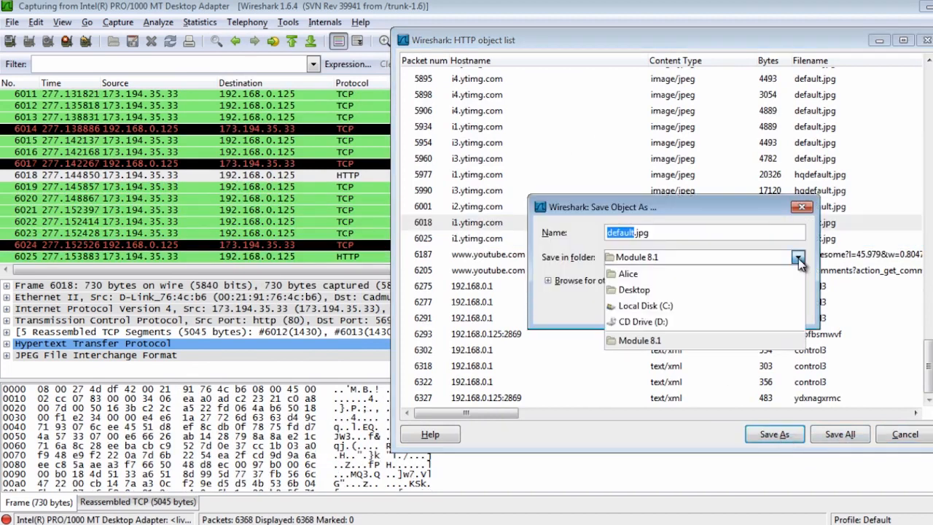
{"action": "left_click", "coordinate": [707, 291]}
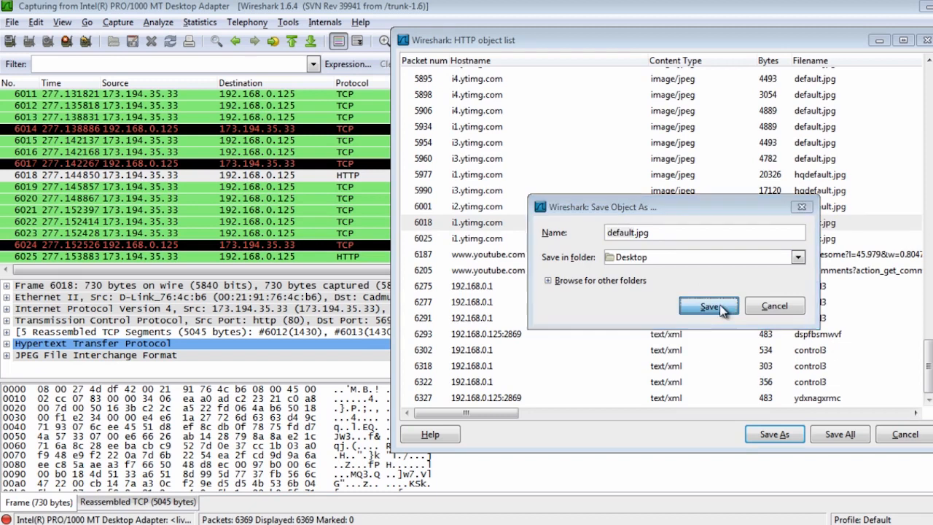
{"action": "left_click", "coordinate": [711, 306]}
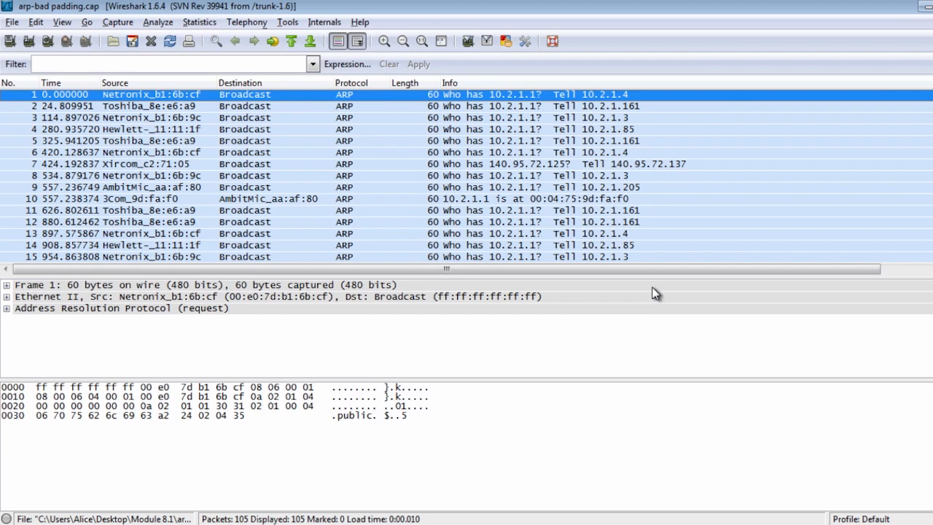
Enlarge the packet list pane and view ARP request packet 4, followed by packet 9.
{"action": "left_click_drag", "start_coordinate": [662, 275], "coordinate": [690, 346]}
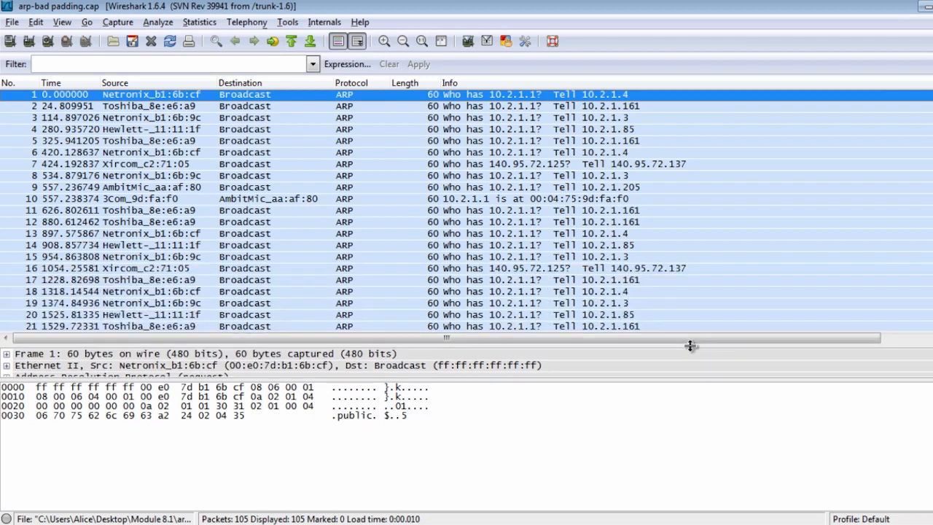
{"action": "left_click", "coordinate": [269, 128]}
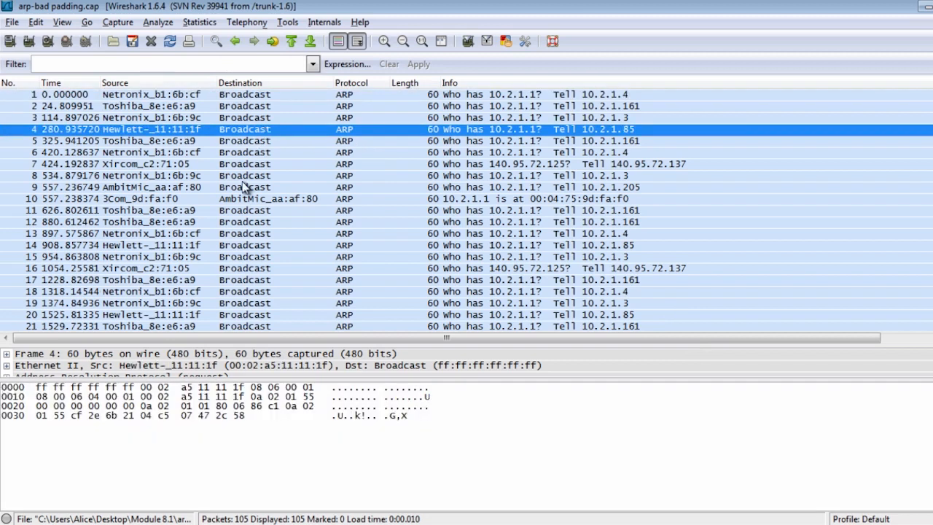
{"action": "left_click", "coordinate": [245, 187]}
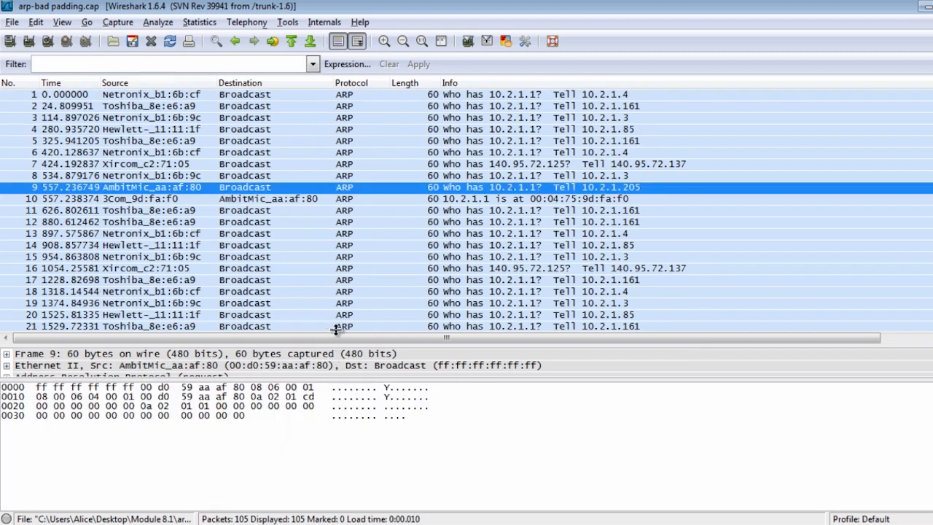
Enlarge the packet details pane, expand packet 9's Address Resolution Protocol layer and read through its fields.
{"action": "left_click_drag", "start_coordinate": [335, 330], "coordinate": [341, 245]}
{"action": "left_click", "coordinate": [153, 284]}
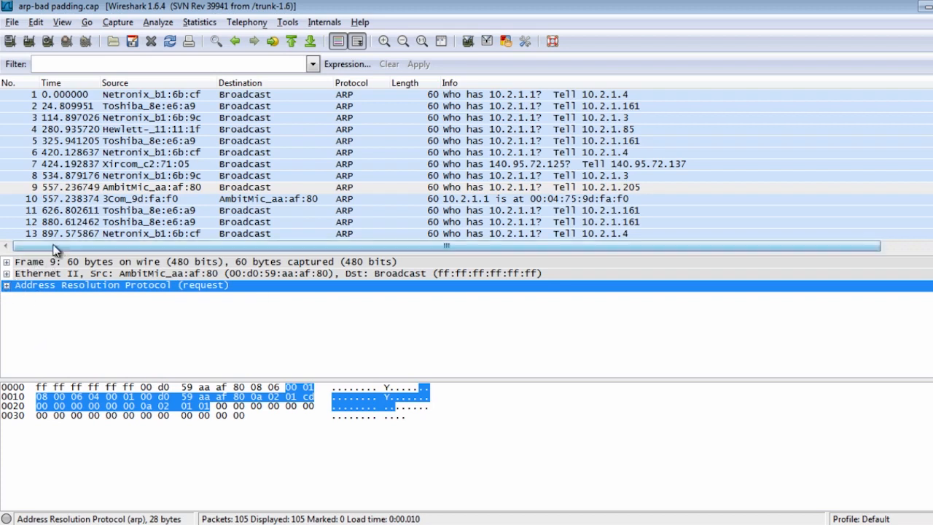
{"action": "left_click", "coordinate": [5, 287]}
{"action": "scroll", "coordinate": [264, 295], "scroll_direction": "down", "scroll_amount": 1}
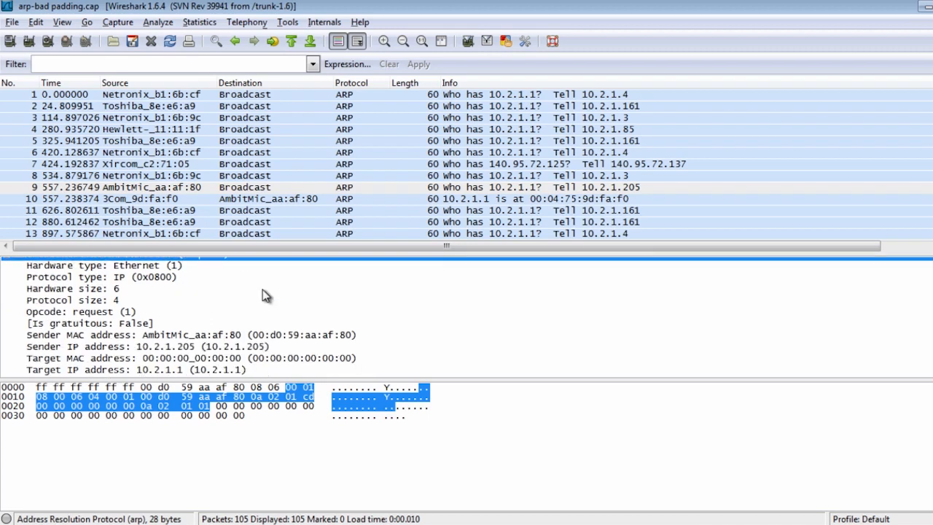
{"action": "scroll", "coordinate": [264, 316], "scroll_direction": "up", "scroll_amount": 1}
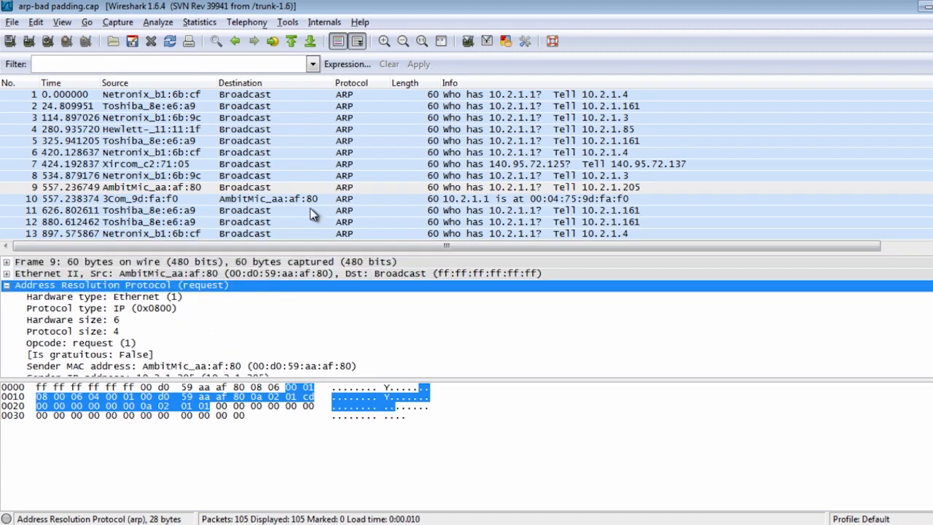
Colorize packet 1's conversation with the first temporary color and highlight its Ethernet trailer bytes in the hex view.
{"action": "left_click", "coordinate": [388, 96]}
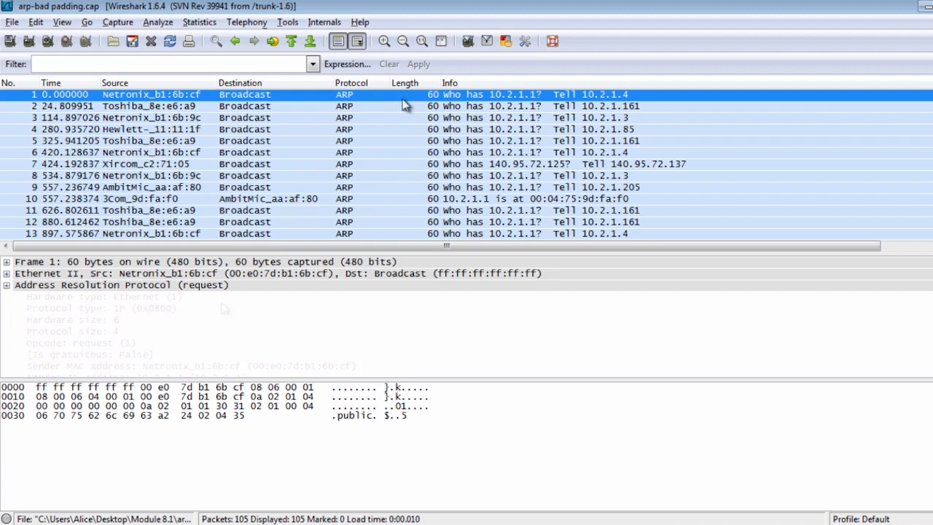
{"action": "key", "text": "ctrl+1"}
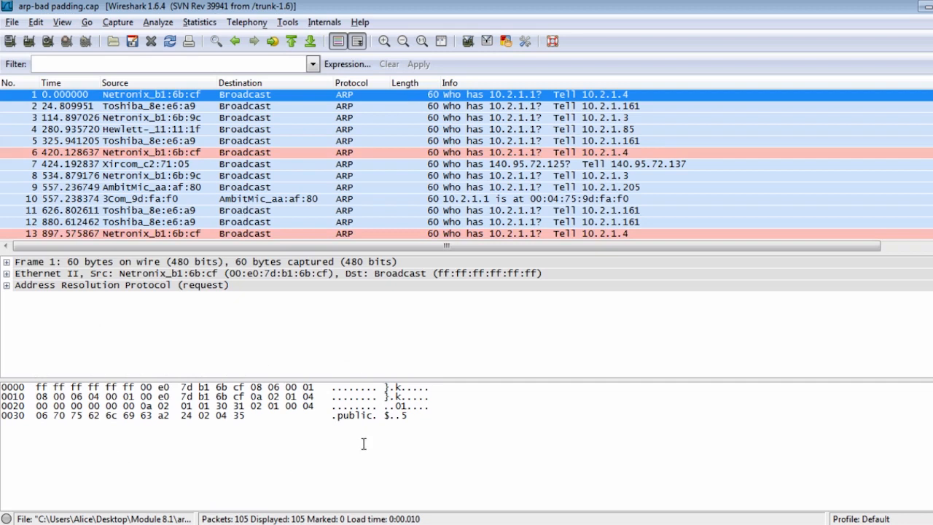
{"action": "left_click", "coordinate": [340, 419]}
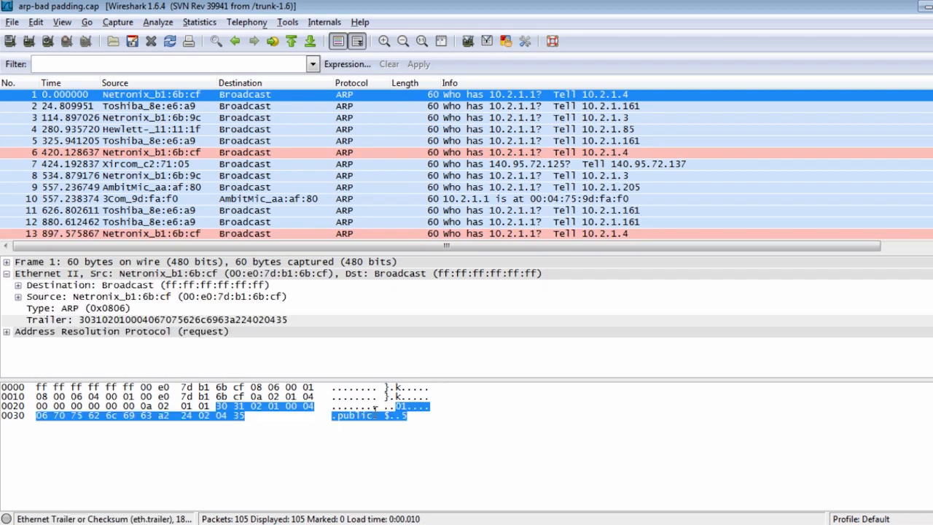
{"action": "left_click", "coordinate": [415, 416]}
{"action": "left_click_drag", "start_coordinate": [415, 416], "coordinate": [342, 413]}
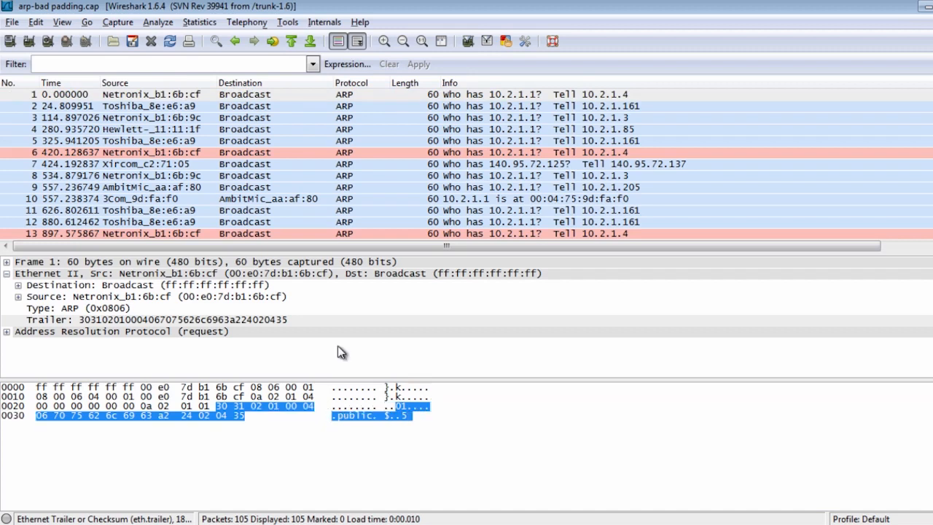
Examine the trailer bytes of ARP packets 4, 5, 6 and 8 one after another.
{"action": "left_click", "coordinate": [353, 128]}
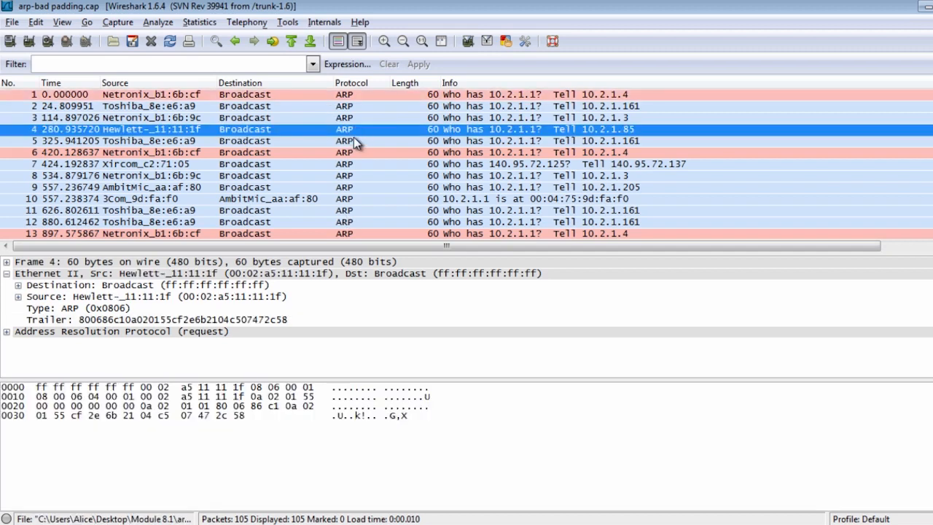
{"action": "left_click", "coordinate": [353, 140]}
{"action": "left_click", "coordinate": [358, 155]}
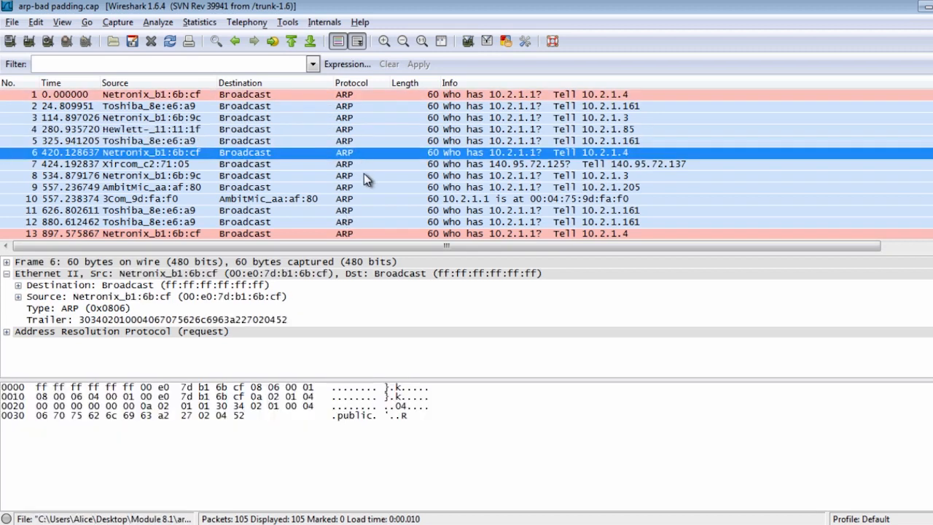
{"action": "left_click", "coordinate": [365, 178]}
Examine ARP packets 12, 14 and 15, and return to packet 14 to highlight its Ethernet trailer bytes in the hex view.
{"action": "scroll", "coordinate": [368, 177], "scroll_direction": "down", "scroll_amount": 2}
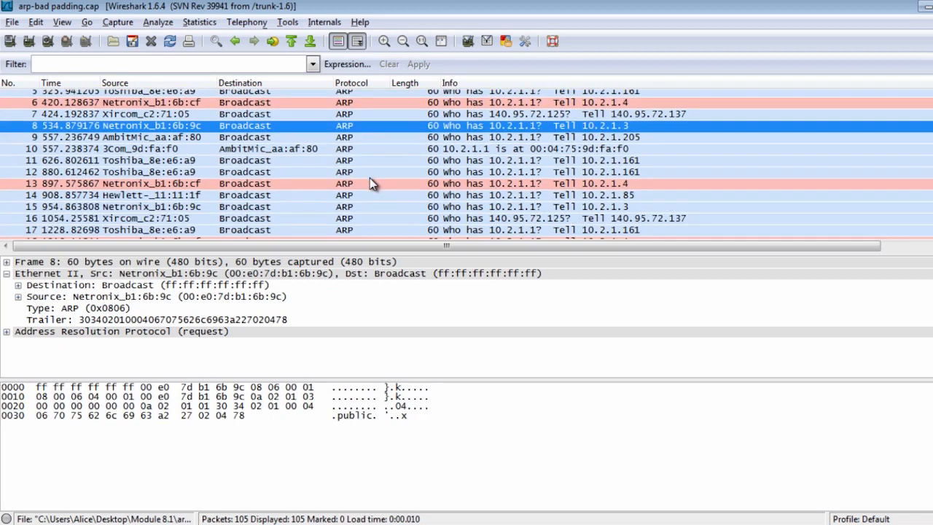
{"action": "left_click", "coordinate": [370, 177]}
{"action": "left_click", "coordinate": [369, 194]}
{"action": "left_click", "coordinate": [369, 206]}
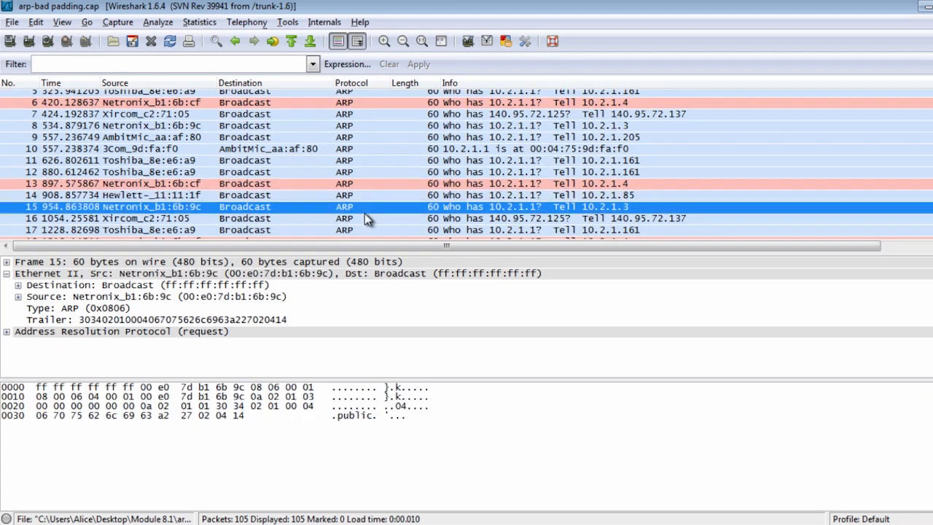
{"action": "left_click", "coordinate": [369, 197]}
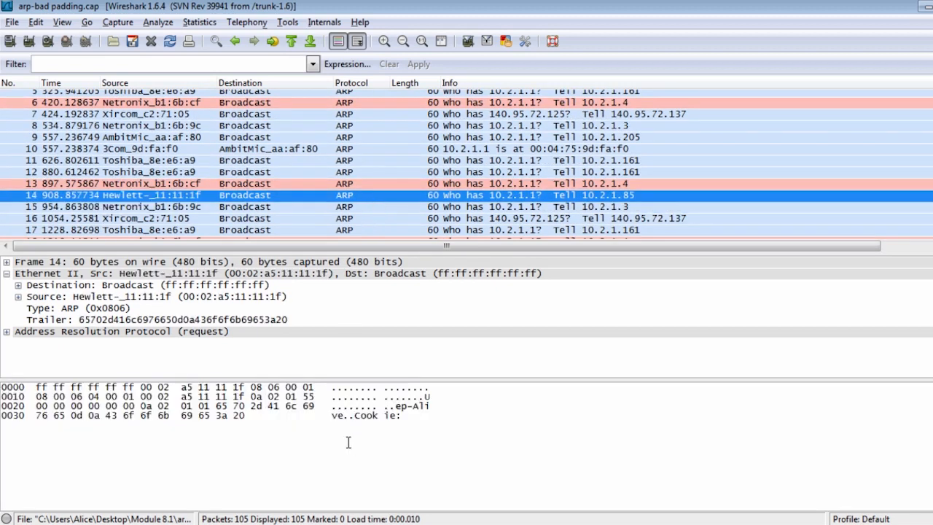
{"action": "left_click", "coordinate": [400, 414]}
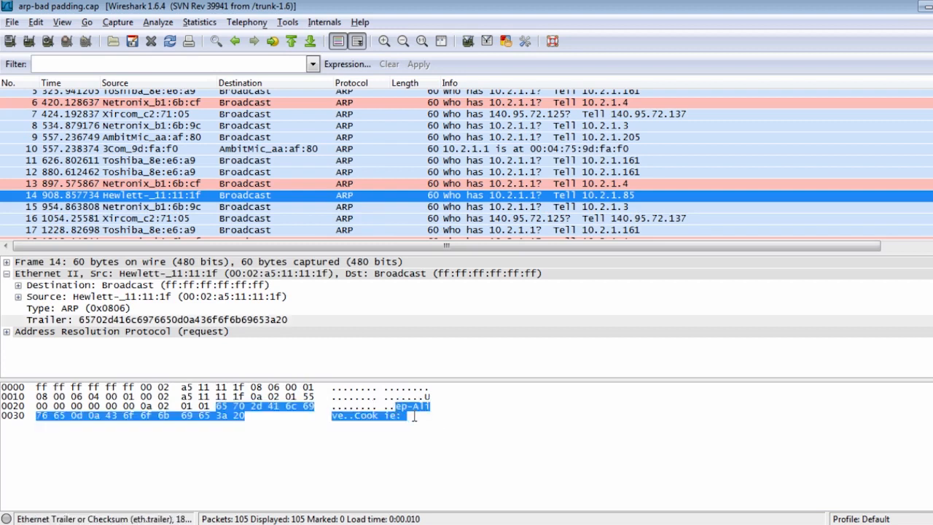